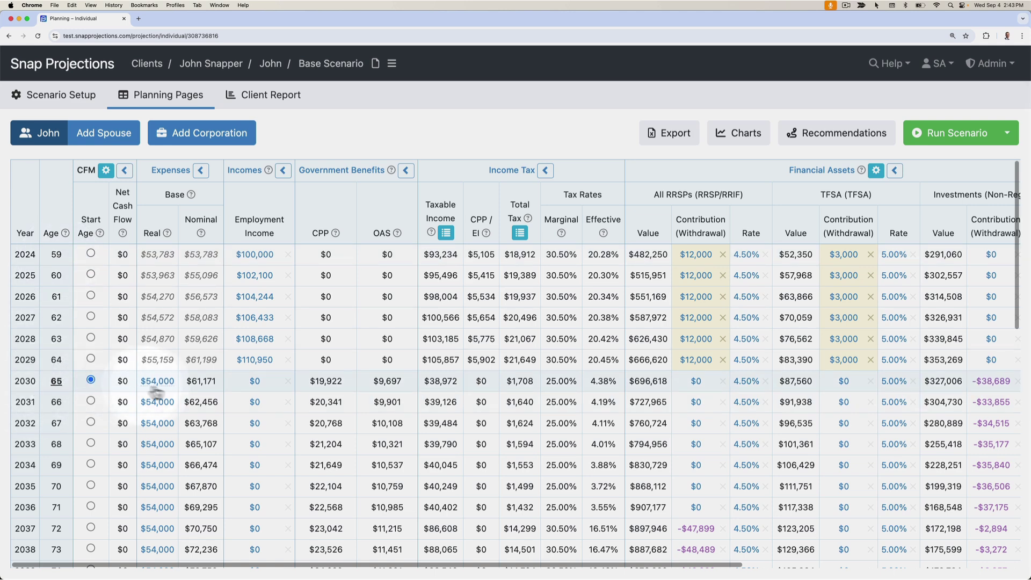
Step: Review the projection, then choose Compare Scenario from the scenario actions menu
{"action": "scroll", "coordinate": [173, 386], "scroll_direction": "right", "scroll_amount": 1}
{"action": "scroll", "coordinate": [173, 387], "scroll_direction": "left", "scroll_amount": 1}
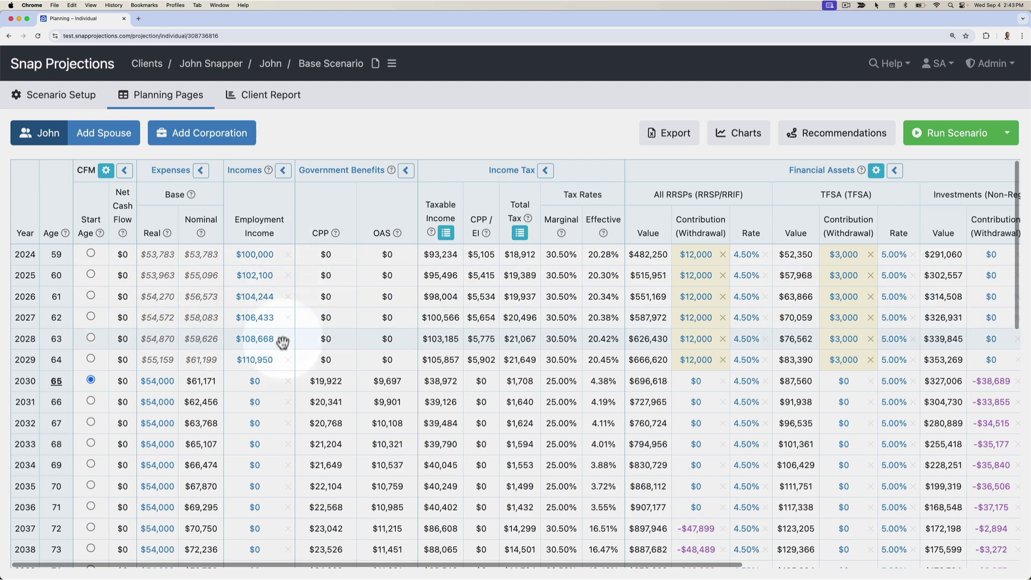
{"action": "scroll", "coordinate": [280, 352], "scroll_direction": "right", "scroll_amount": 10}
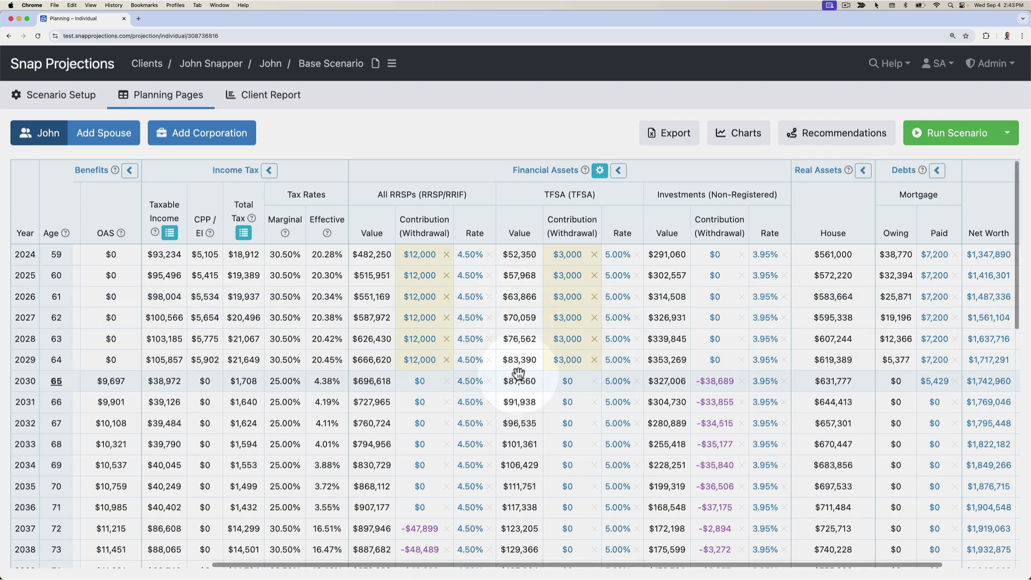
{"action": "scroll", "coordinate": [518, 379], "scroll_direction": "down", "scroll_amount": 4}
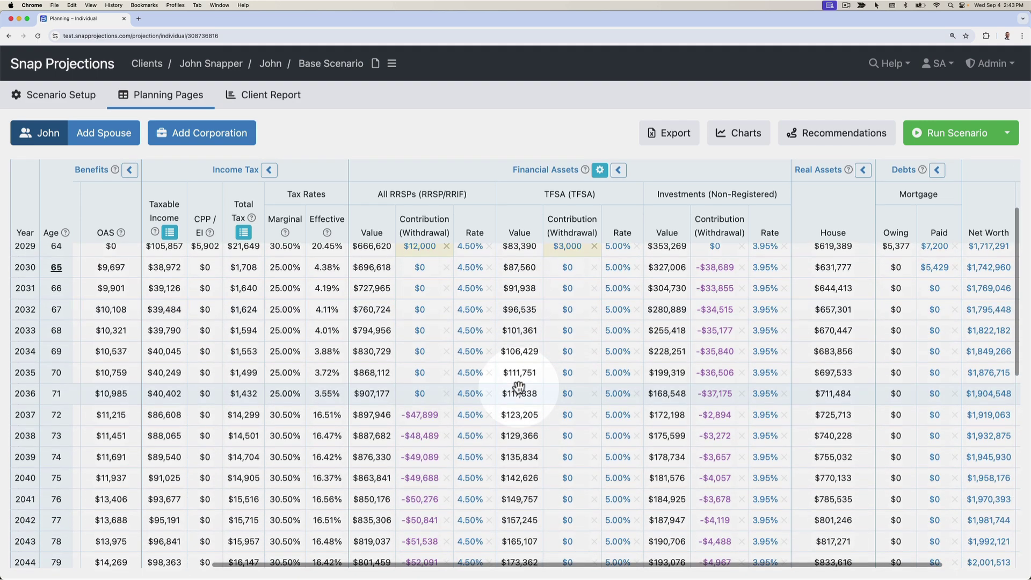
{"action": "scroll", "coordinate": [518, 386], "scroll_direction": "down", "scroll_amount": 15}
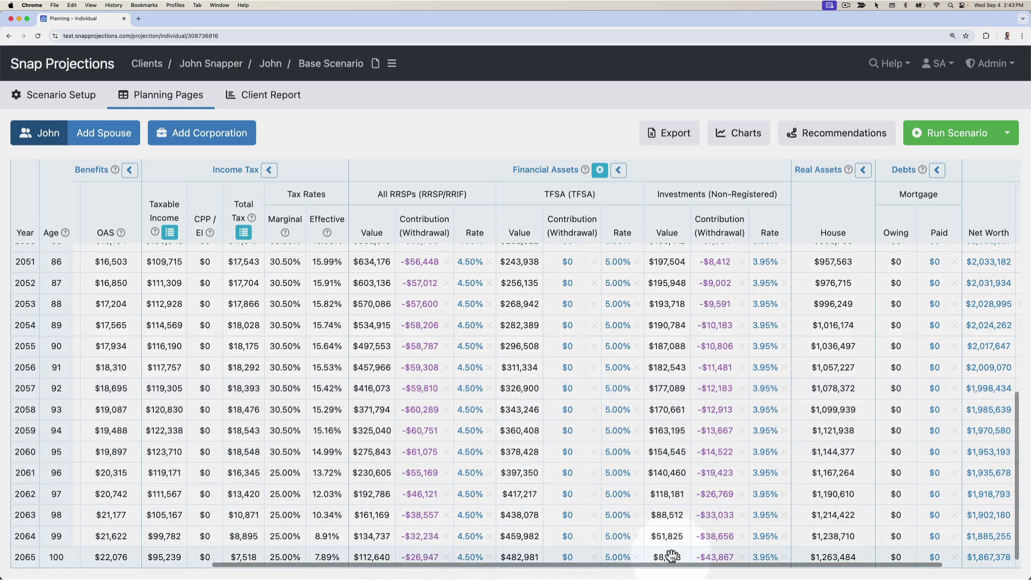
{"action": "scroll", "coordinate": [671, 555], "scroll_direction": "left", "scroll_amount": 3}
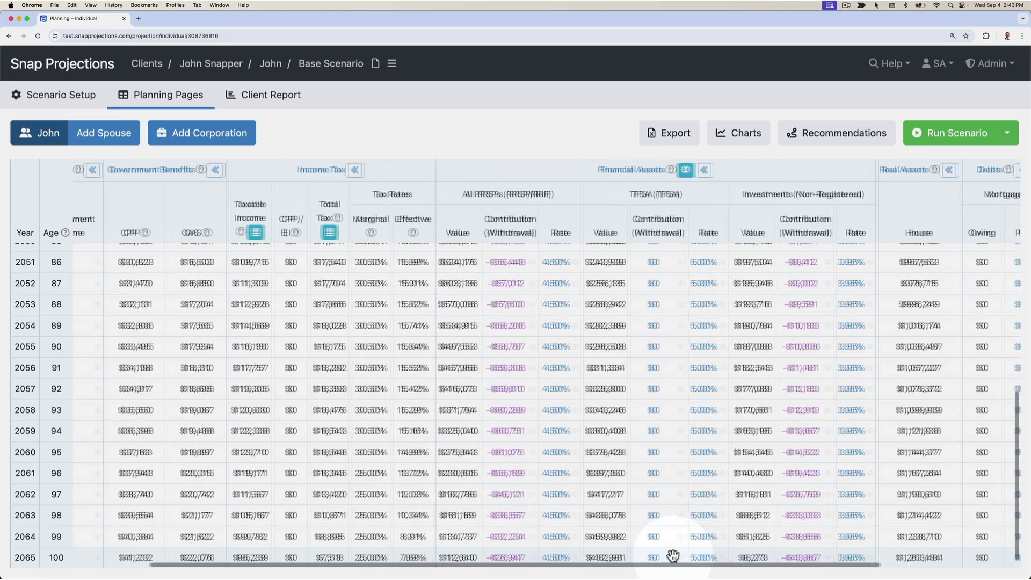
{"action": "scroll", "coordinate": [671, 555], "scroll_direction": "left", "scroll_amount": 5}
{"action": "scroll", "coordinate": [328, 478], "scroll_direction": "up", "scroll_amount": 10}
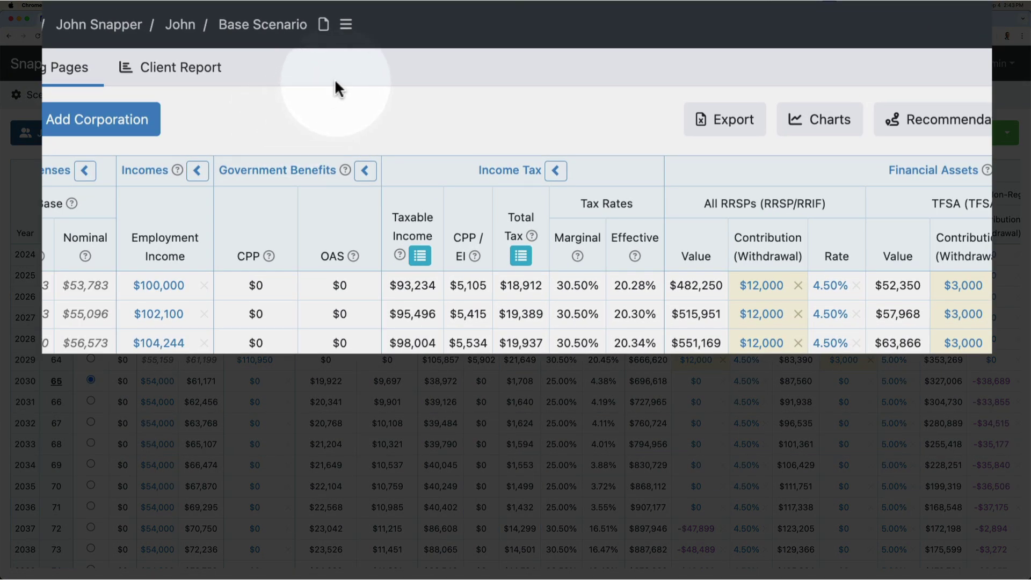
{"action": "left_click", "coordinate": [347, 28]}
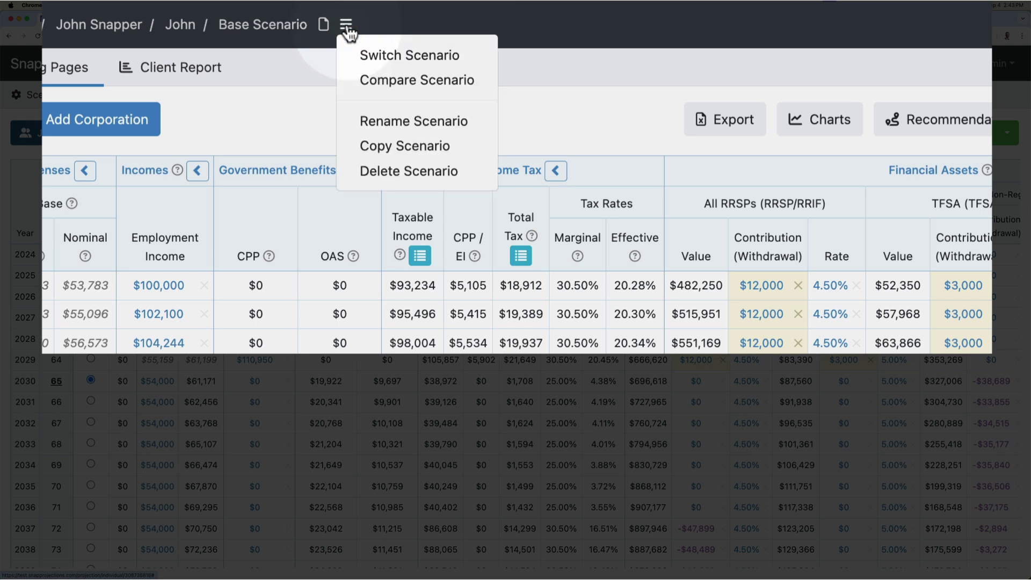
{"action": "left_click", "coordinate": [419, 89]}
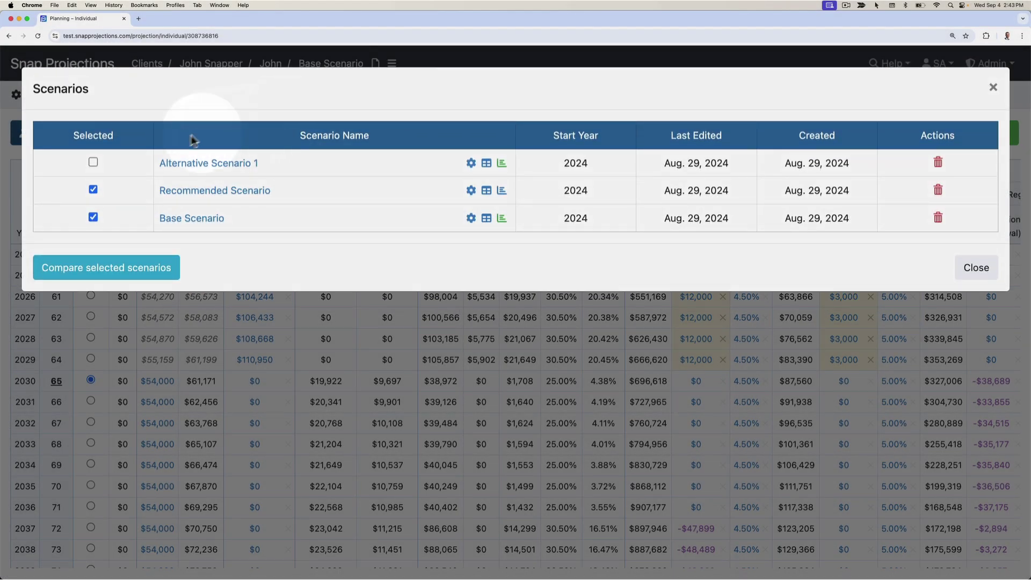
Step: Tick Alternative Scenario 1 alongside Base and Recommended and run the comparison
{"action": "left_click", "coordinate": [94, 164]}
{"action": "left_click", "coordinate": [93, 163]}
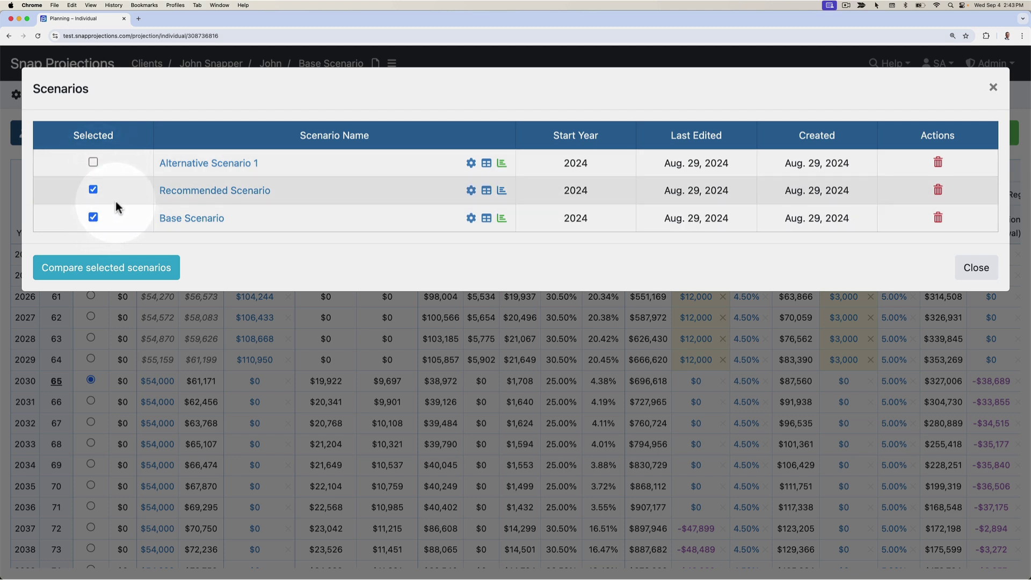
{"action": "left_click", "coordinate": [93, 162]}
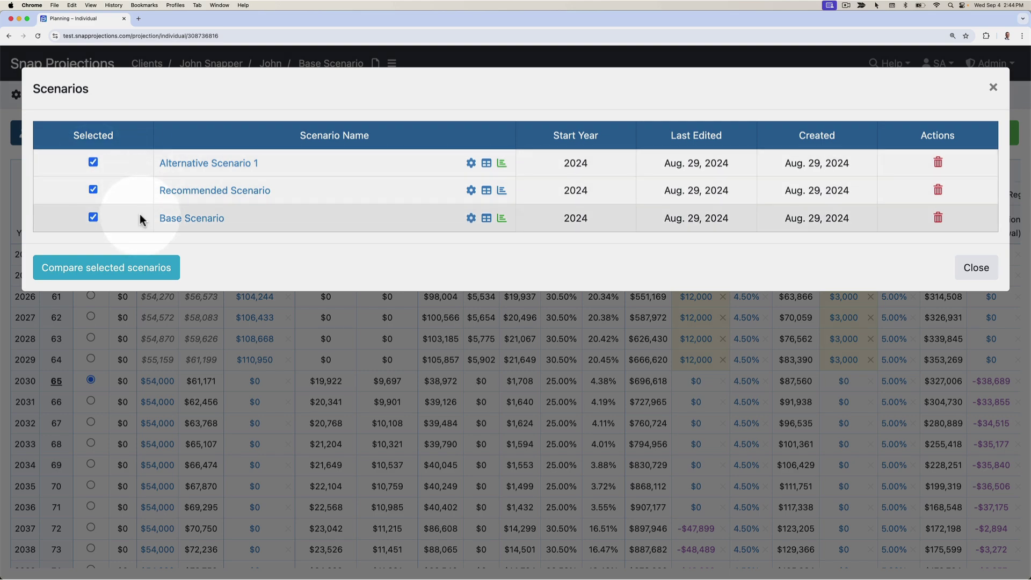
{"action": "left_click", "coordinate": [104, 274]}
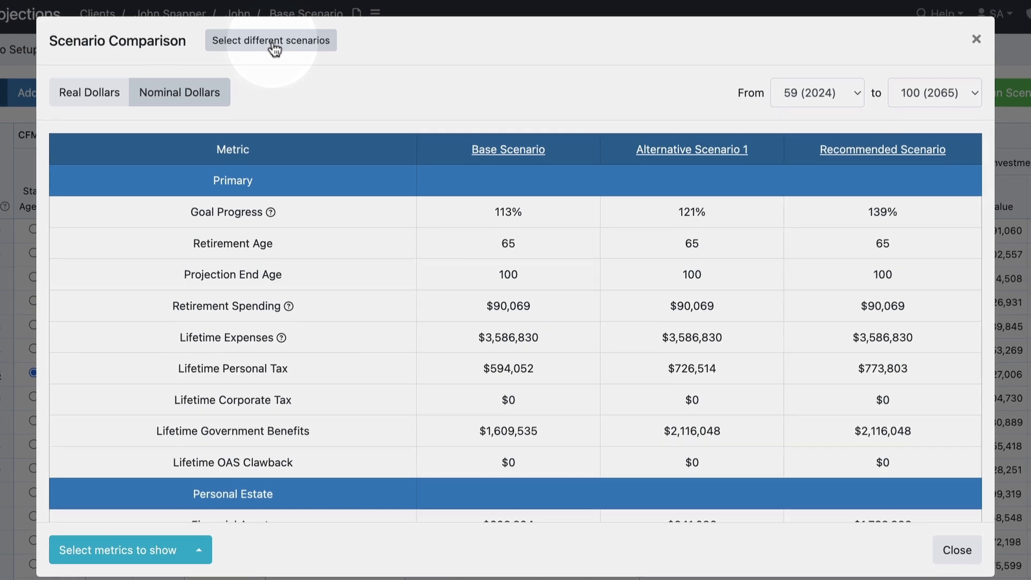
Step: Compare only Base and Recommended scenarios and review the Difference column
{"action": "left_click", "coordinate": [271, 42]}
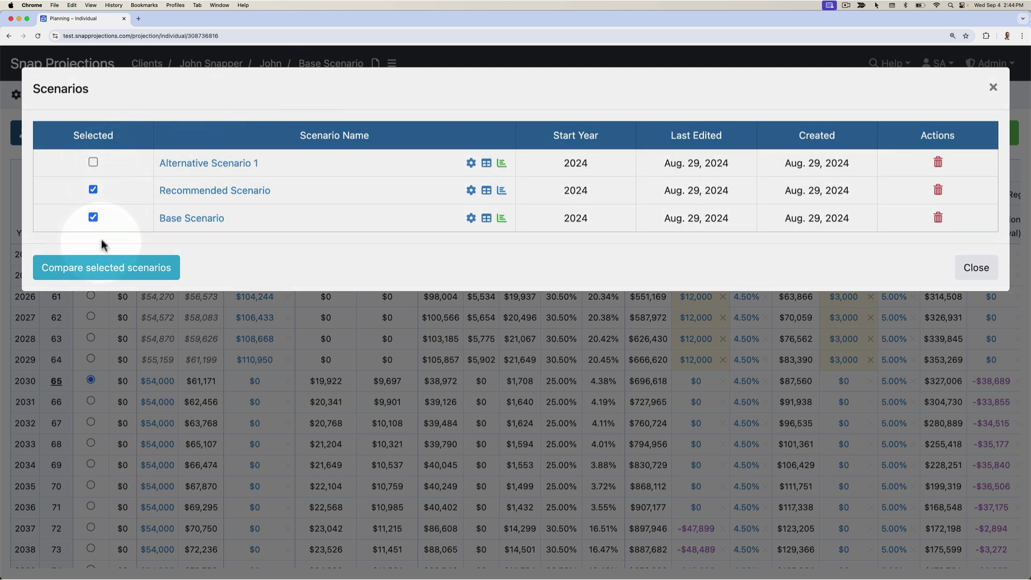
{"action": "left_click", "coordinate": [107, 273]}
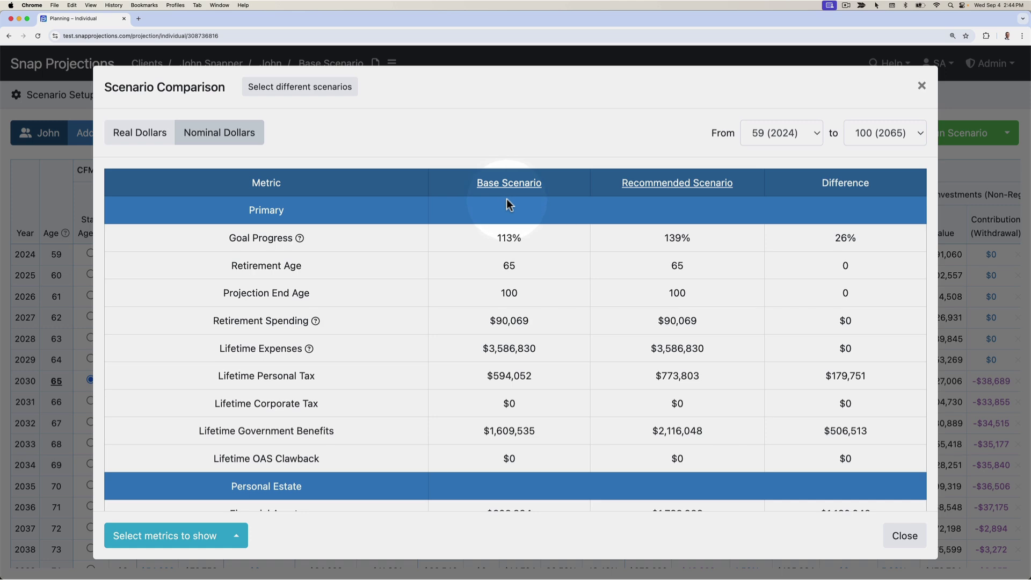
{"action": "scroll", "coordinate": [826, 236], "scroll_direction": "down", "scroll_amount": 2}
{"action": "scroll", "coordinate": [826, 236], "scroll_direction": "down", "scroll_amount": 5}
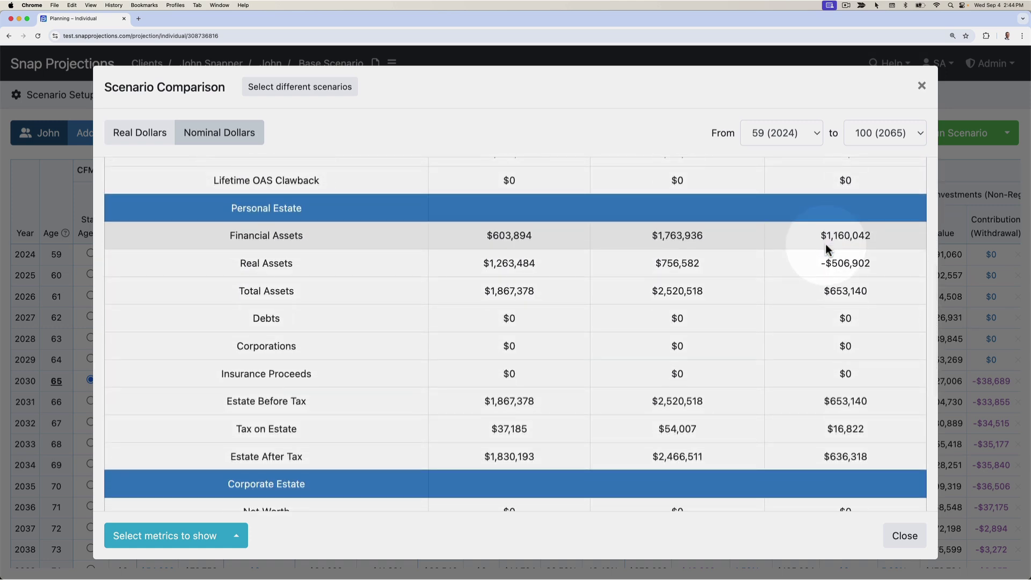
Step: Reselect all three scenarios and compare them again
{"action": "scroll", "coordinate": [820, 247], "scroll_direction": "up", "scroll_amount": 6}
{"action": "left_click", "coordinate": [289, 88]}
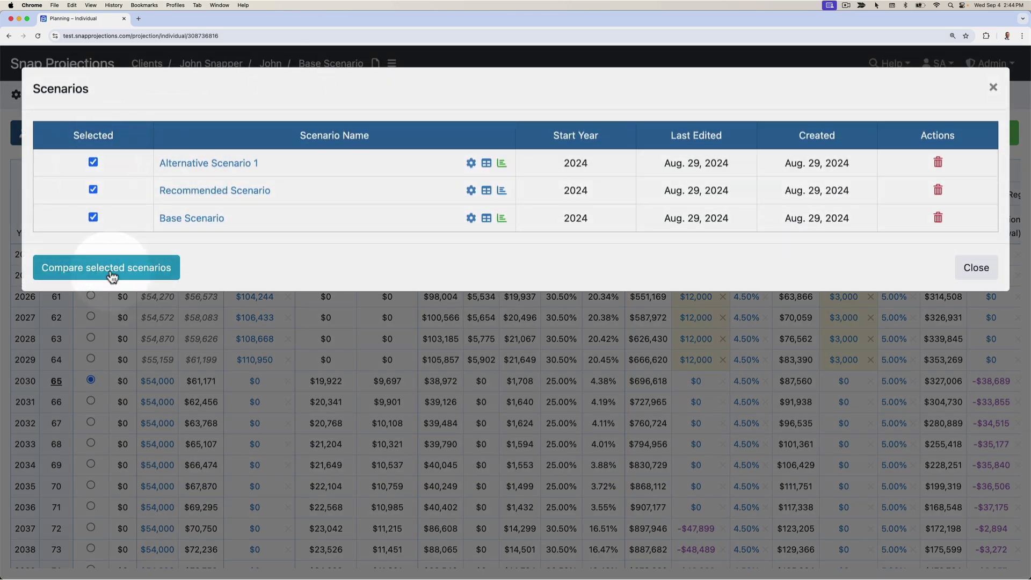
{"action": "left_click", "coordinate": [85, 274]}
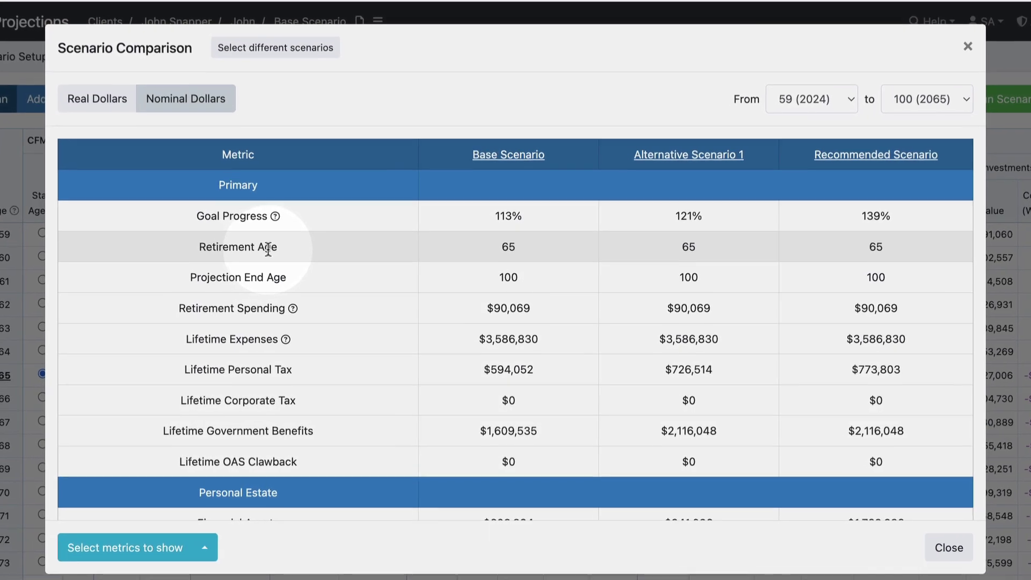
Step: Switch the comparison figures between Real Dollars and Nominal Dollars
{"action": "left_click", "coordinate": [101, 103]}
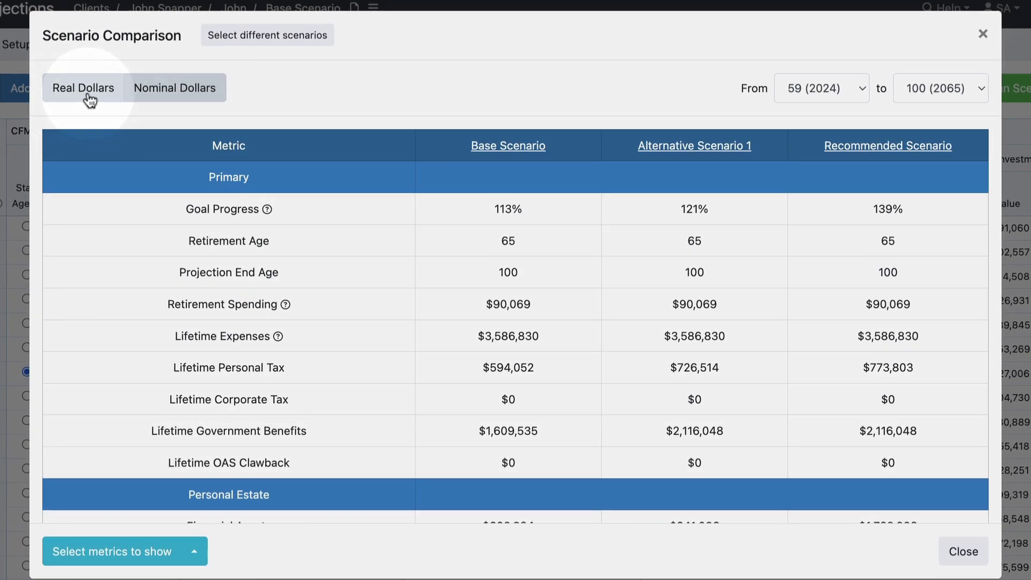
{"action": "left_click", "coordinate": [161, 95]}
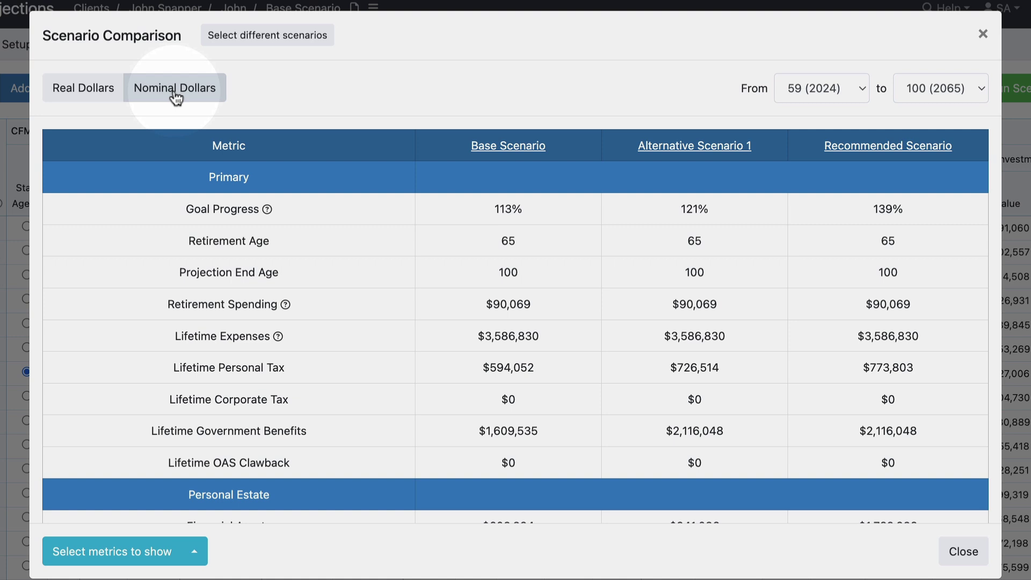
{"action": "left_click", "coordinate": [84, 95]}
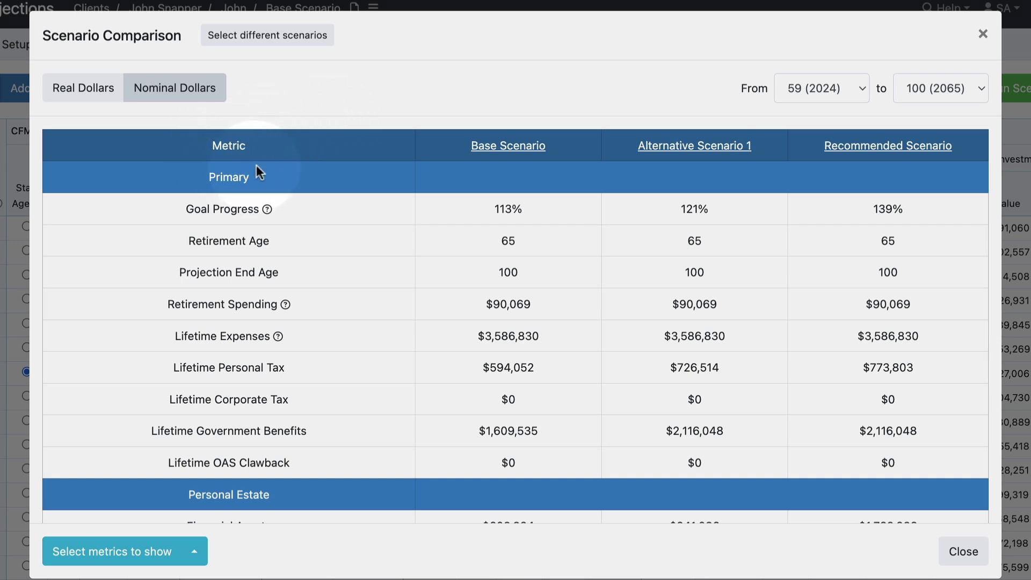
{"action": "left_click_drag", "start_coordinate": [209, 182], "coordinate": [265, 183]}
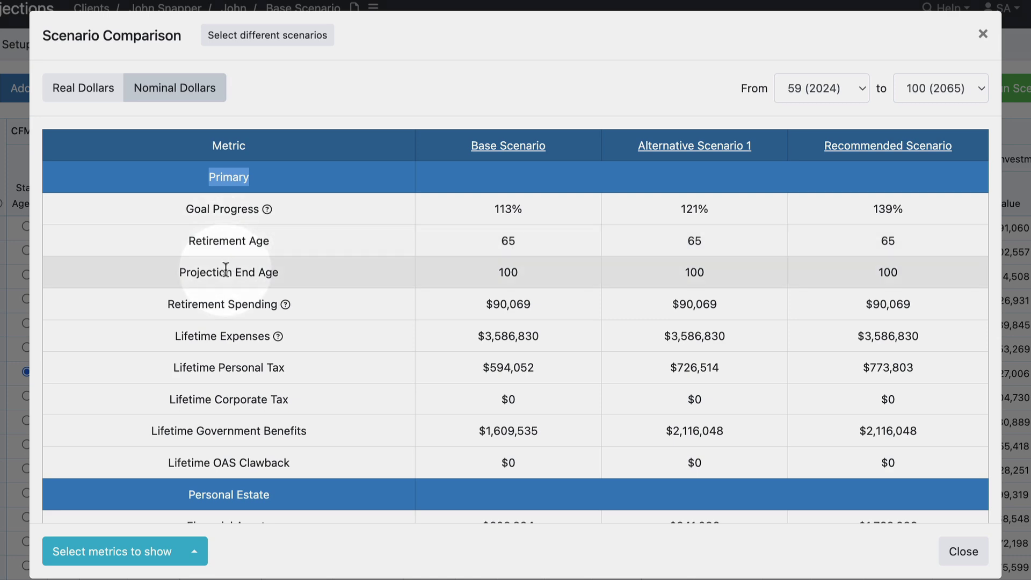
{"action": "scroll", "coordinate": [225, 268], "scroll_direction": "down", "scroll_amount": 5}
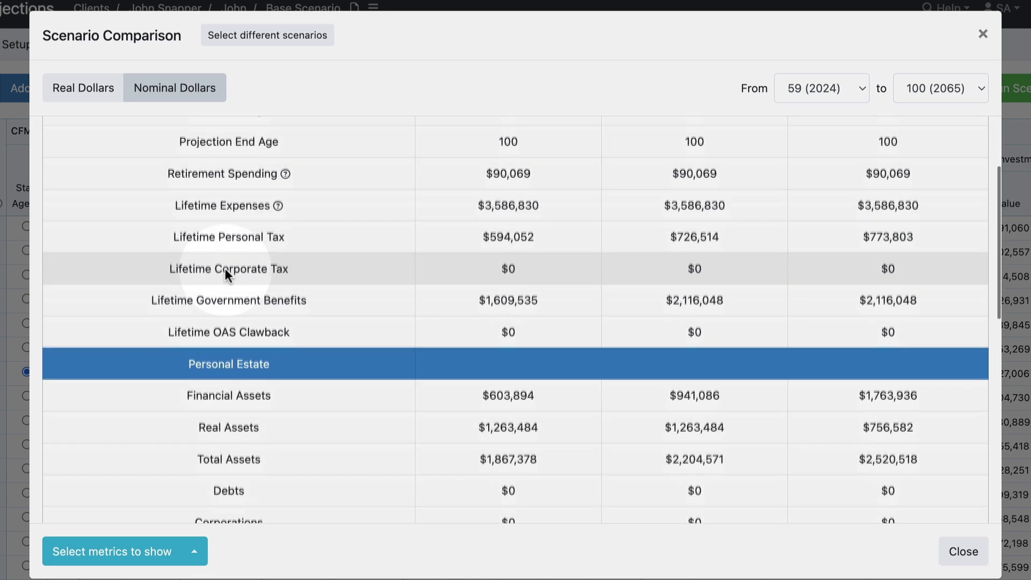
{"action": "scroll", "coordinate": [225, 268], "scroll_direction": "down", "scroll_amount": 4}
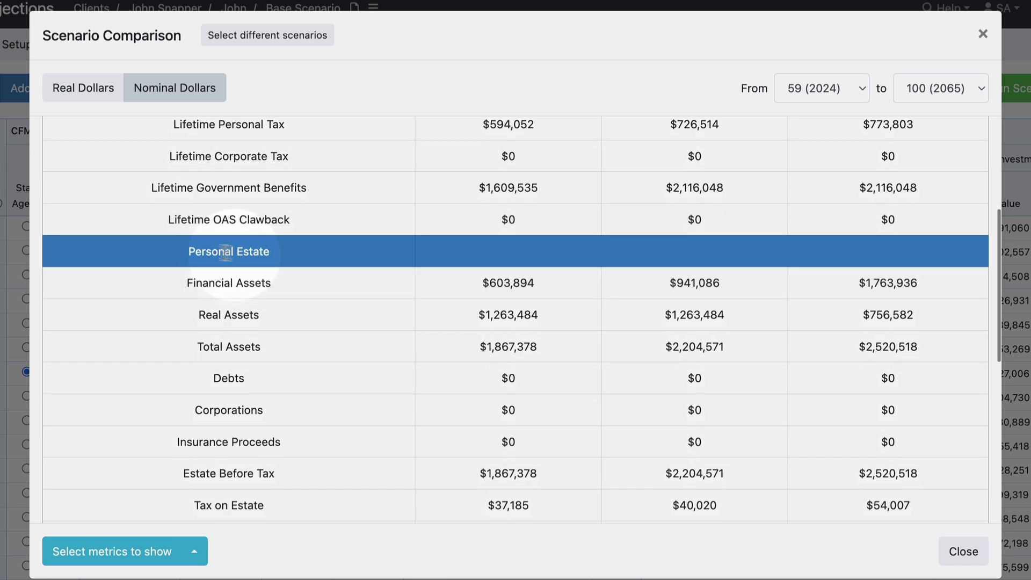
{"action": "scroll", "coordinate": [221, 251], "scroll_direction": "down", "scroll_amount": 3}
{"action": "scroll", "coordinate": [221, 248], "scroll_direction": "down", "scroll_amount": 1}
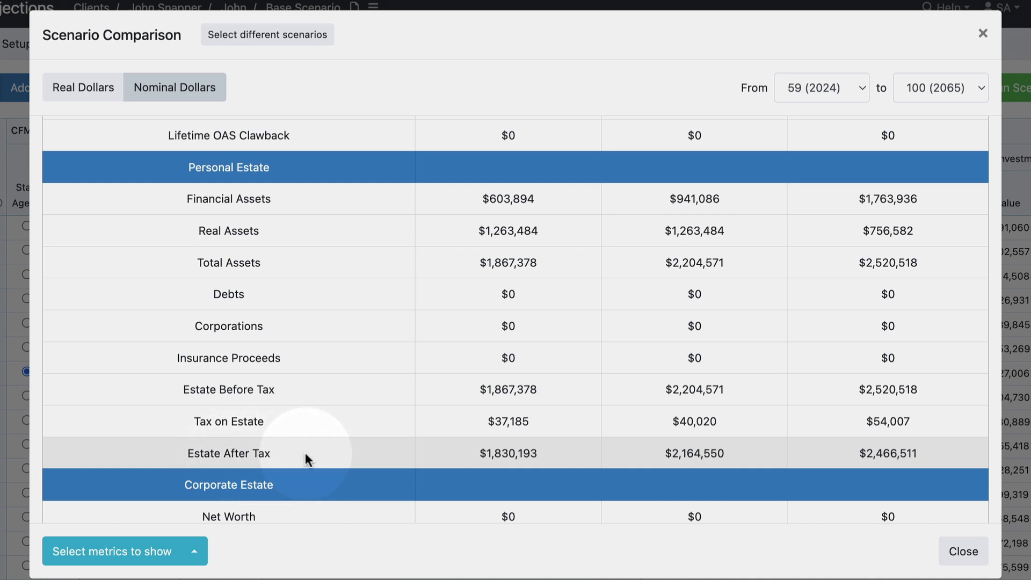
{"action": "scroll", "coordinate": [305, 452], "scroll_direction": "down", "scroll_amount": 2}
{"action": "scroll", "coordinate": [305, 453], "scroll_direction": "down", "scroll_amount": 2}
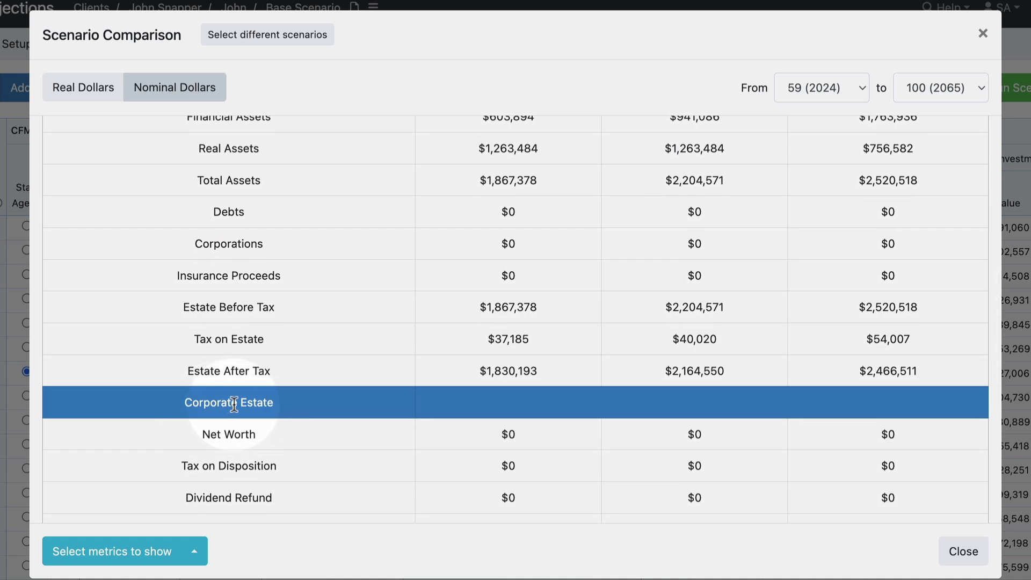
{"action": "scroll", "coordinate": [240, 406], "scroll_direction": "down", "scroll_amount": 6}
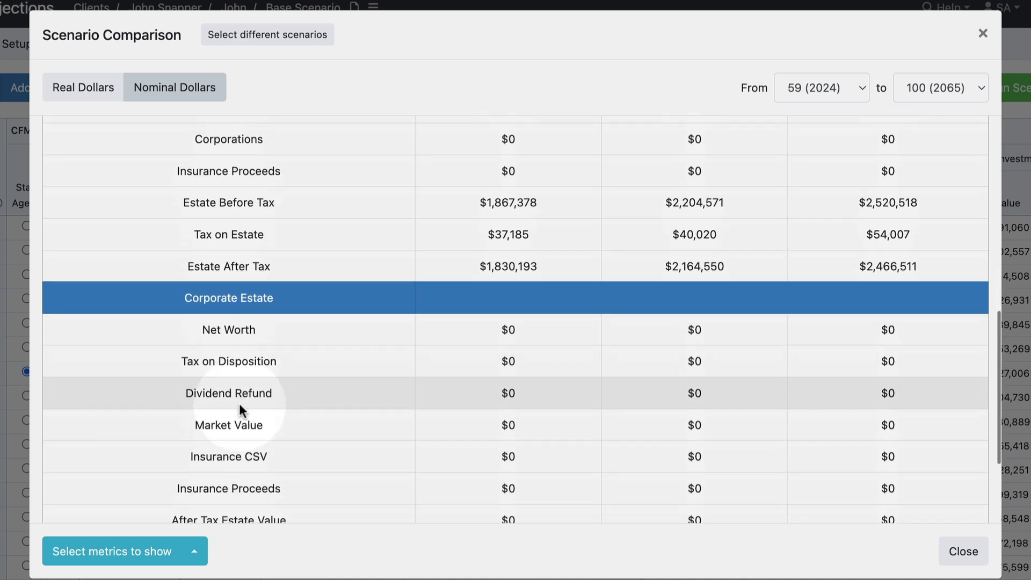
{"action": "scroll", "coordinate": [239, 408], "scroll_direction": "down", "scroll_amount": 2}
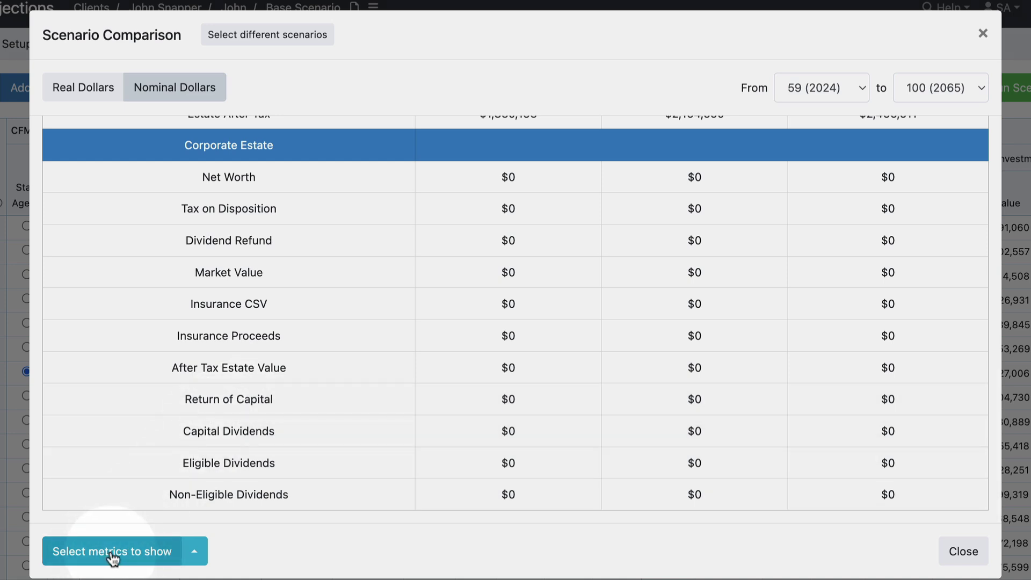
Step: Untick the Corporate Estate section in the metric list and show only selected metrics
{"action": "left_click", "coordinate": [111, 558]}
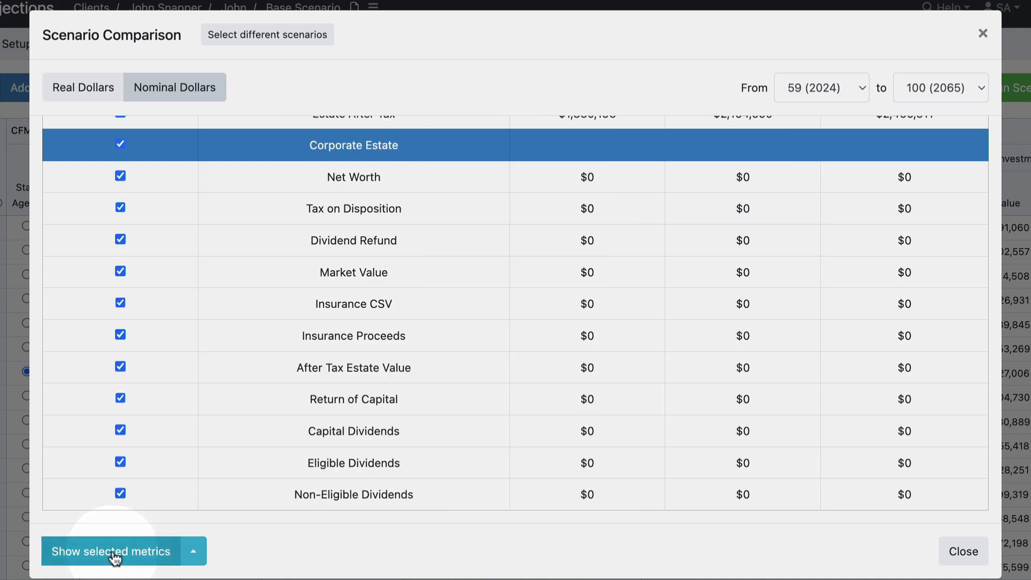
{"action": "scroll", "coordinate": [153, 438], "scroll_direction": "up", "scroll_amount": 1}
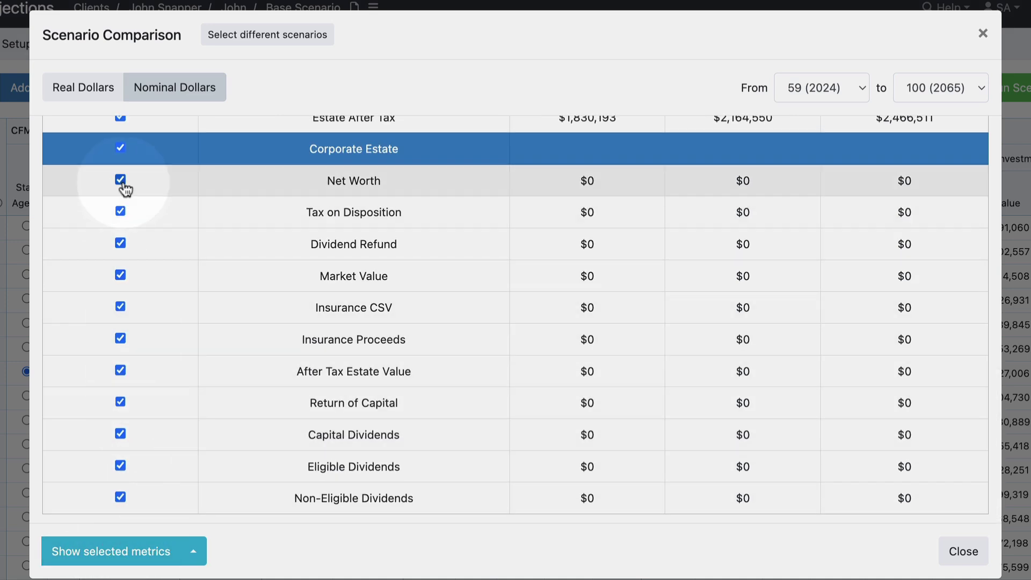
{"action": "left_click", "coordinate": [121, 181]}
{"action": "left_click", "coordinate": [122, 183]}
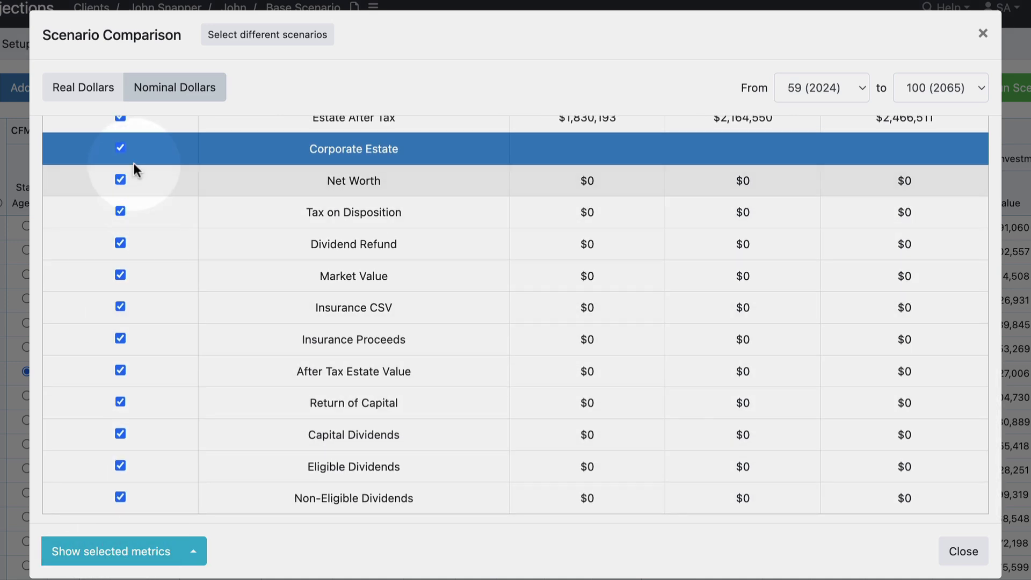
{"action": "left_click", "coordinate": [120, 149]}
{"action": "left_click", "coordinate": [121, 151]}
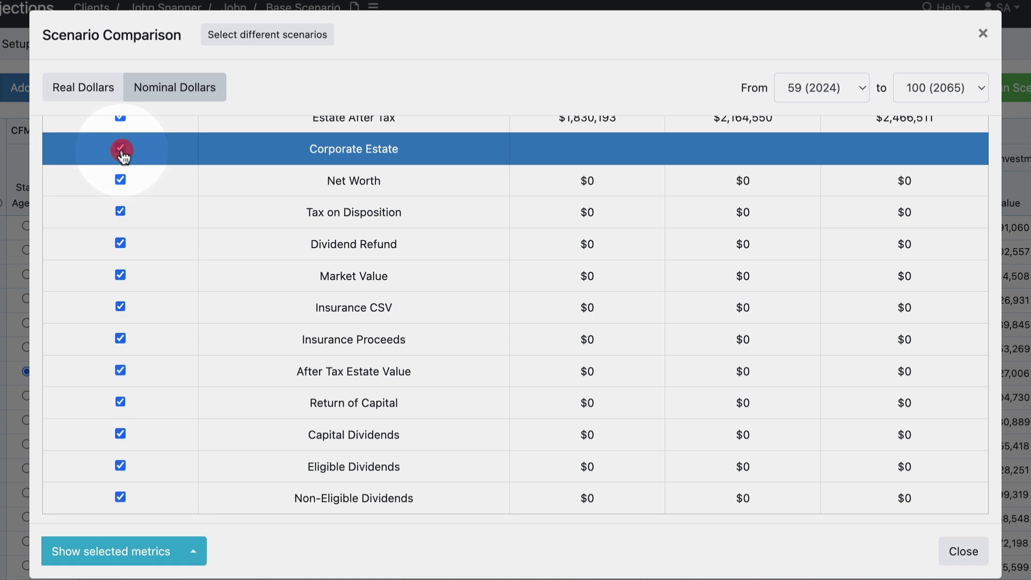
{"action": "left_click", "coordinate": [121, 151]}
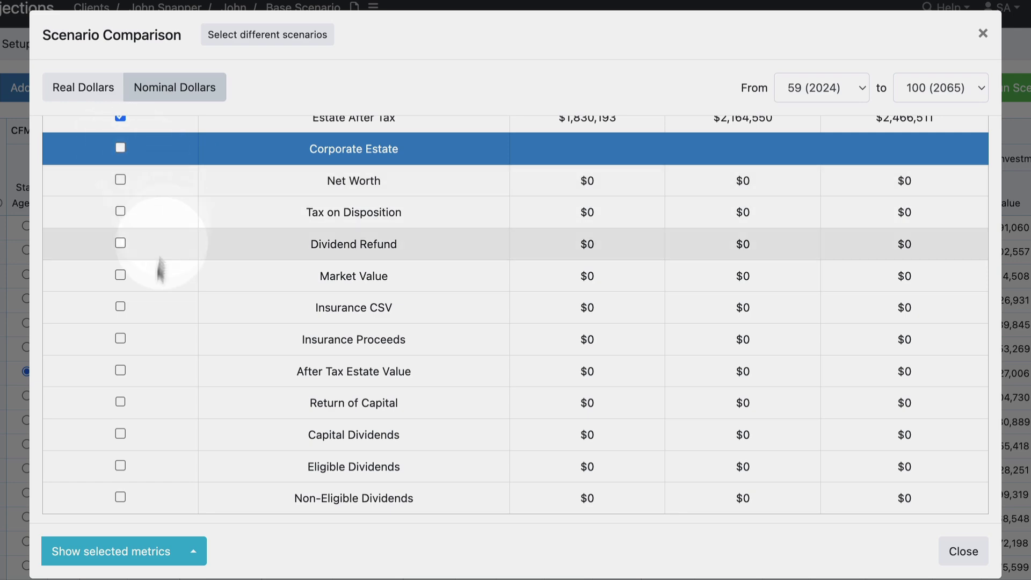
{"action": "left_click", "coordinate": [115, 553]}
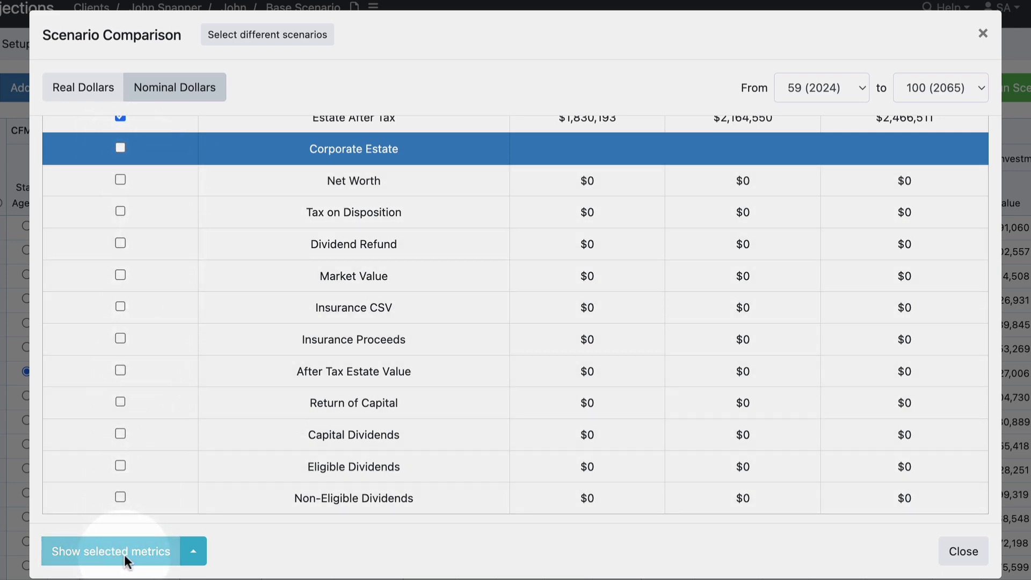
{"action": "scroll", "coordinate": [228, 395], "scroll_direction": "down", "scroll_amount": 5}
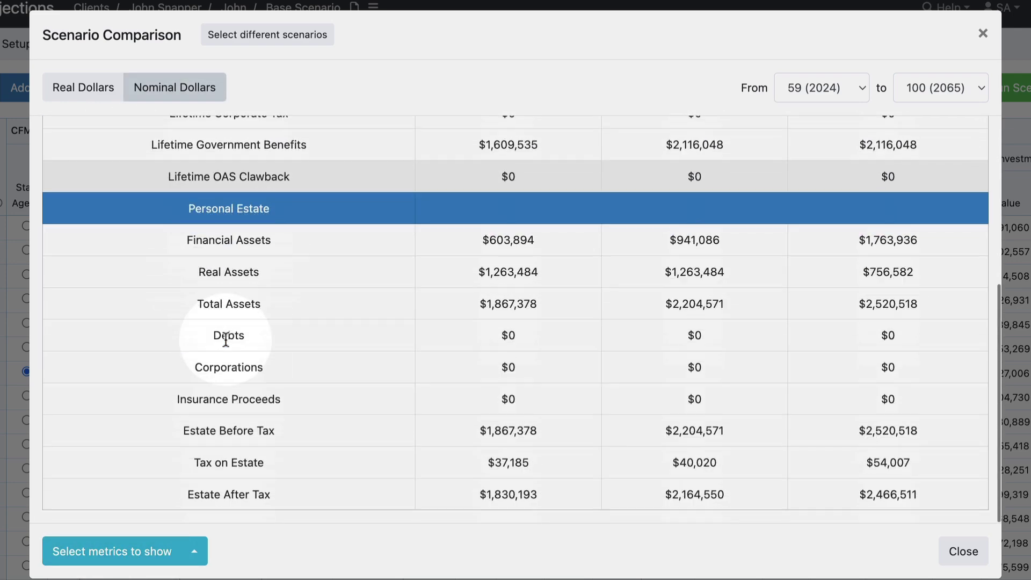
{"action": "scroll", "coordinate": [242, 392], "scroll_direction": "up", "scroll_amount": 10}
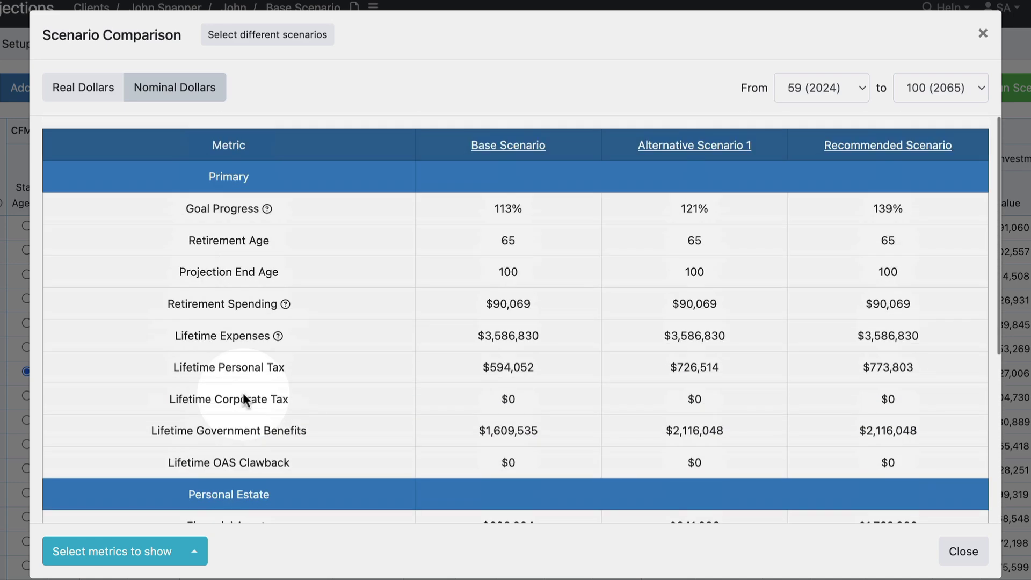
{"action": "scroll", "coordinate": [243, 392], "scroll_direction": "down", "scroll_amount": 5}
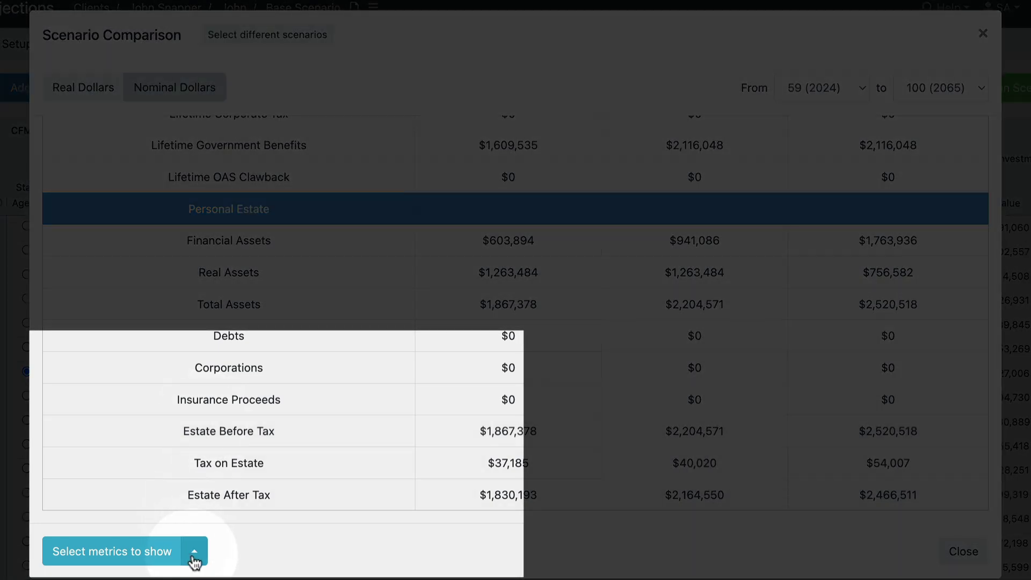
{"action": "left_click", "coordinate": [196, 558]}
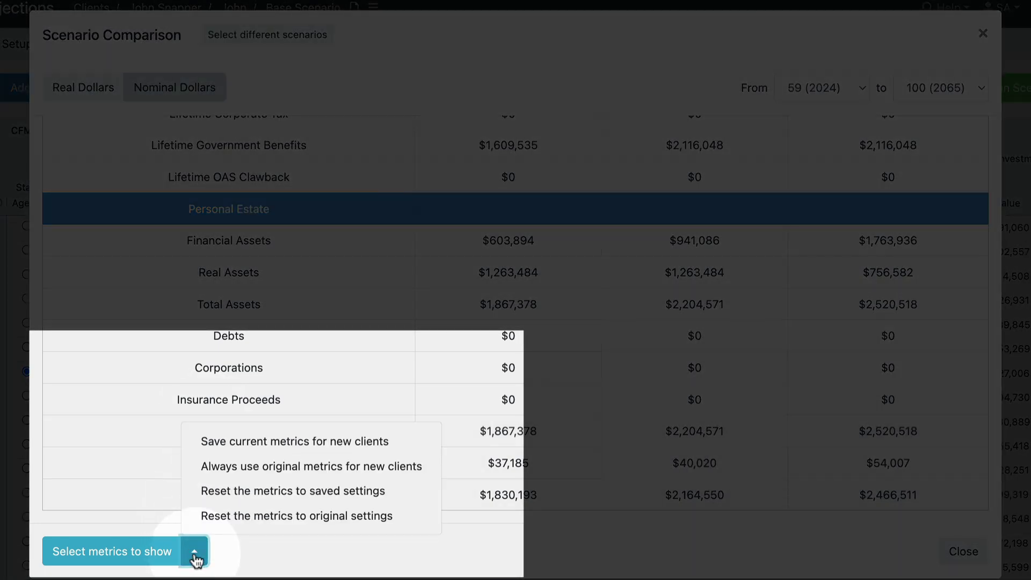
{"action": "left_click", "coordinate": [232, 441]}
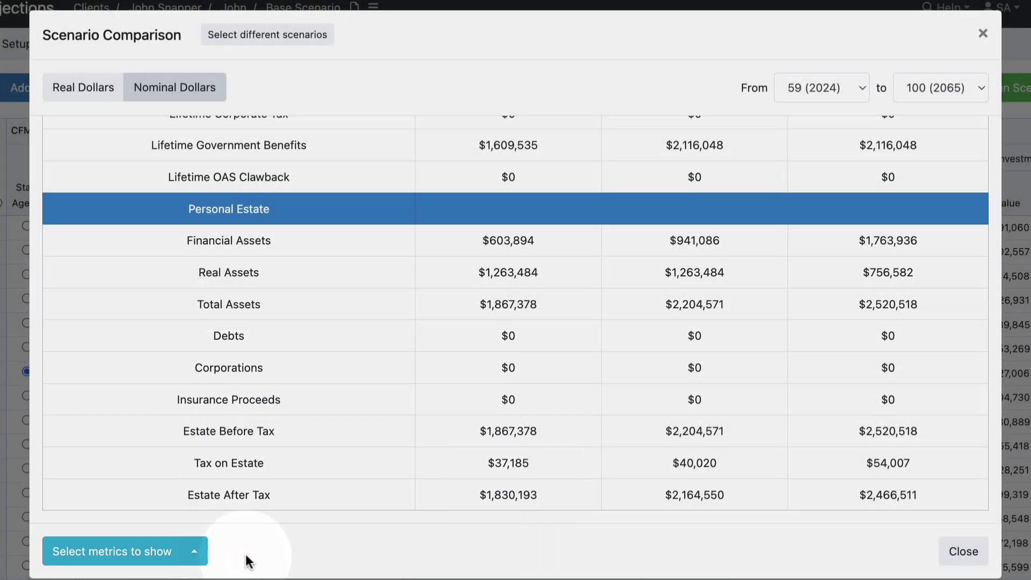
Step: Untick Projection End Age, Lifetime Expenses, Lifetime Corporate Tax, Debts, Corporations and Insurance Proceeds, then show selected metrics
{"action": "left_click", "coordinate": [116, 554]}
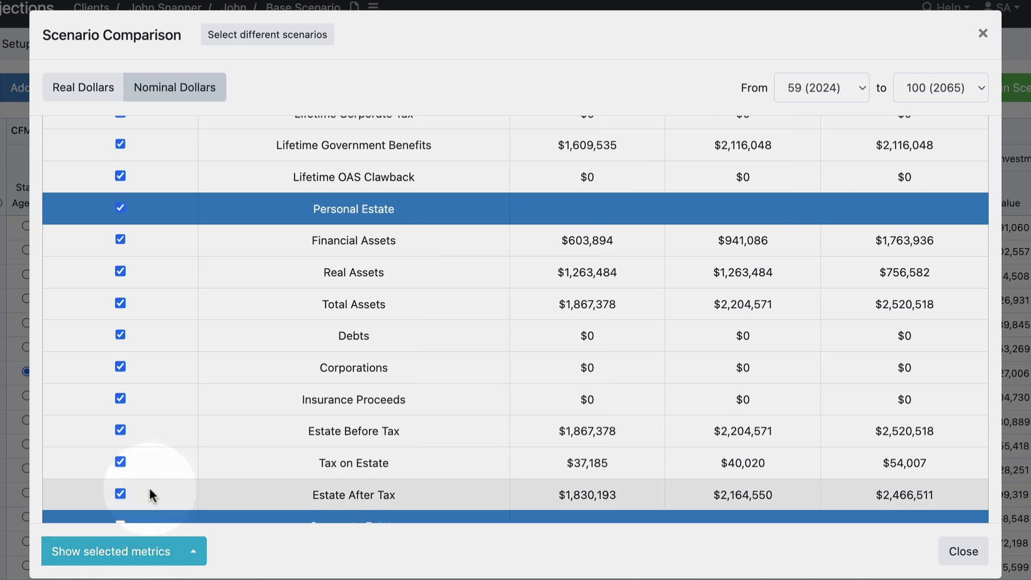
{"action": "scroll", "coordinate": [150, 486], "scroll_direction": "up", "scroll_amount": 10}
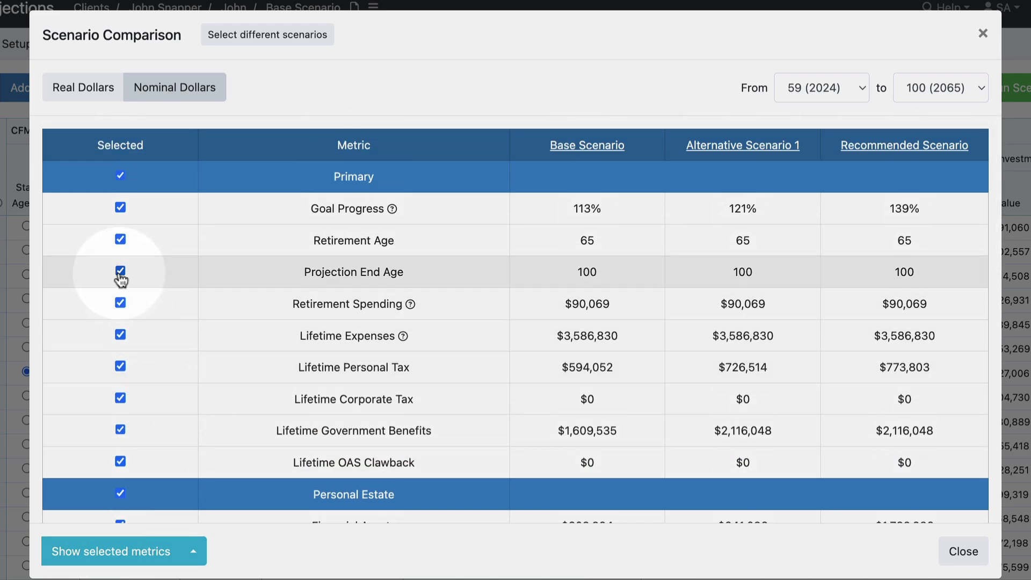
{"action": "left_click", "coordinate": [121, 271]}
{"action": "left_click", "coordinate": [120, 336]}
{"action": "left_click", "coordinate": [120, 398]}
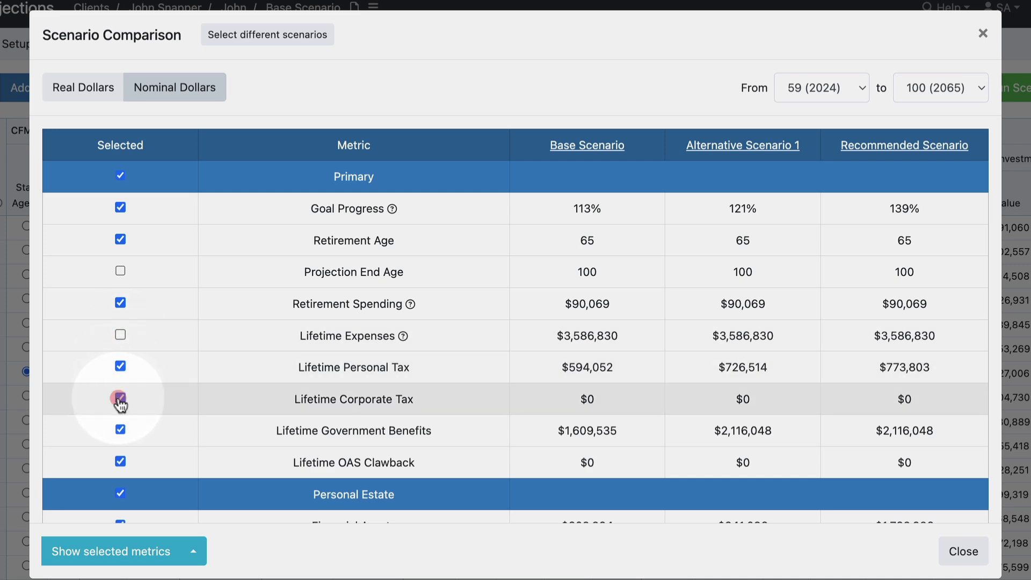
{"action": "scroll", "coordinate": [163, 395], "scroll_direction": "down", "scroll_amount": 3}
{"action": "scroll", "coordinate": [163, 391], "scroll_direction": "down", "scroll_amount": 3}
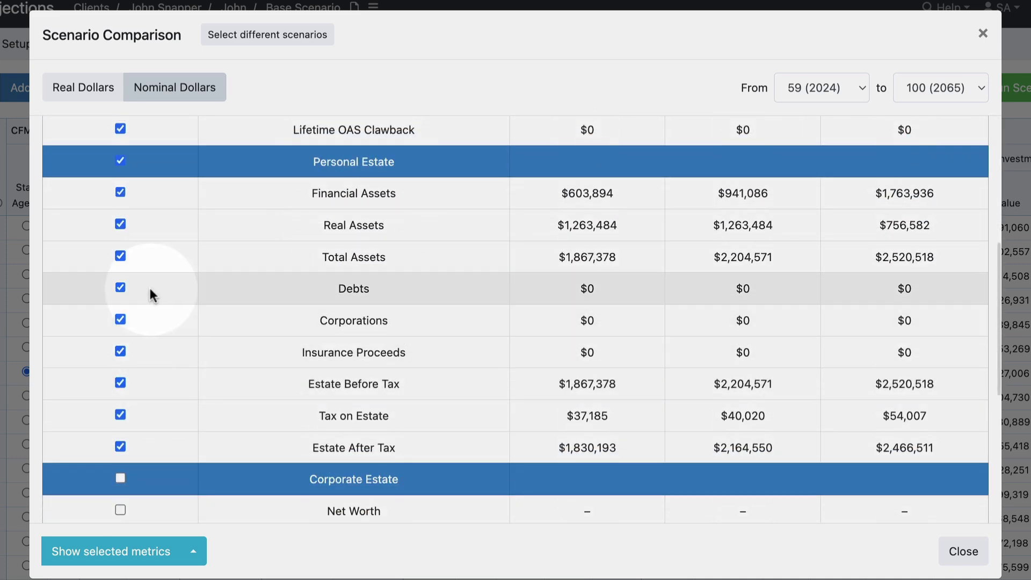
{"action": "left_click", "coordinate": [120, 293]}
{"action": "left_click", "coordinate": [120, 324]}
{"action": "left_click", "coordinate": [121, 357]}
{"action": "scroll", "coordinate": [156, 327], "scroll_direction": "down", "scroll_amount": 3}
{"action": "left_click", "coordinate": [115, 537]}
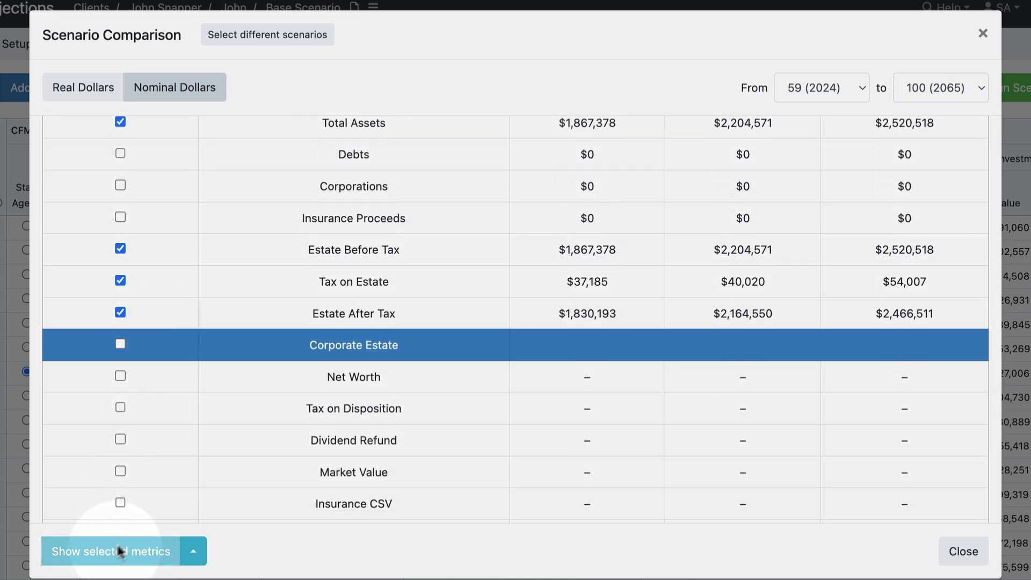
{"action": "scroll", "coordinate": [311, 455], "scroll_direction": "down", "scroll_amount": 2}
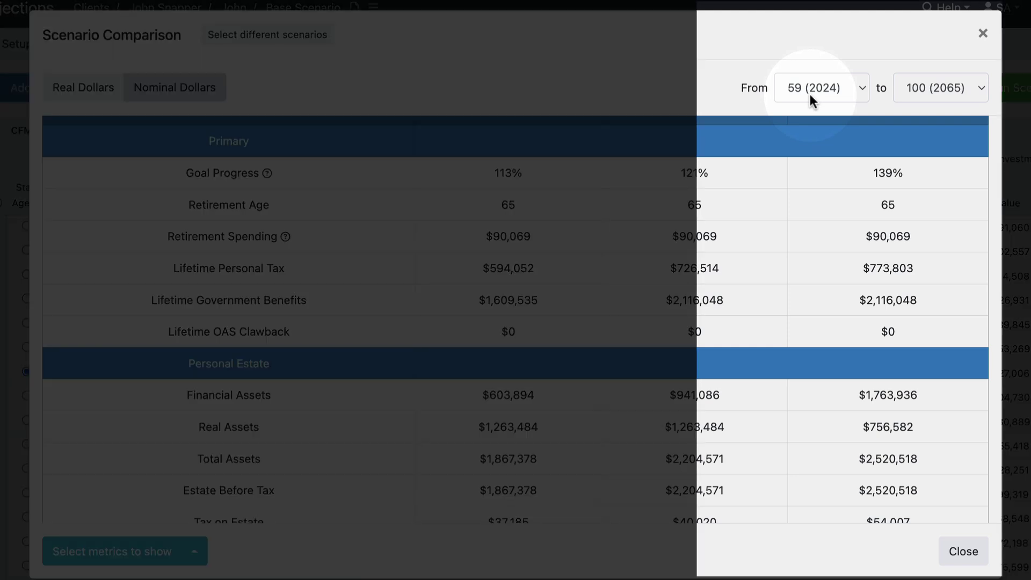
Step: Set the comparison age range to 59 (2024) through 90 (2055) and save
{"action": "left_click", "coordinate": [861, 91]}
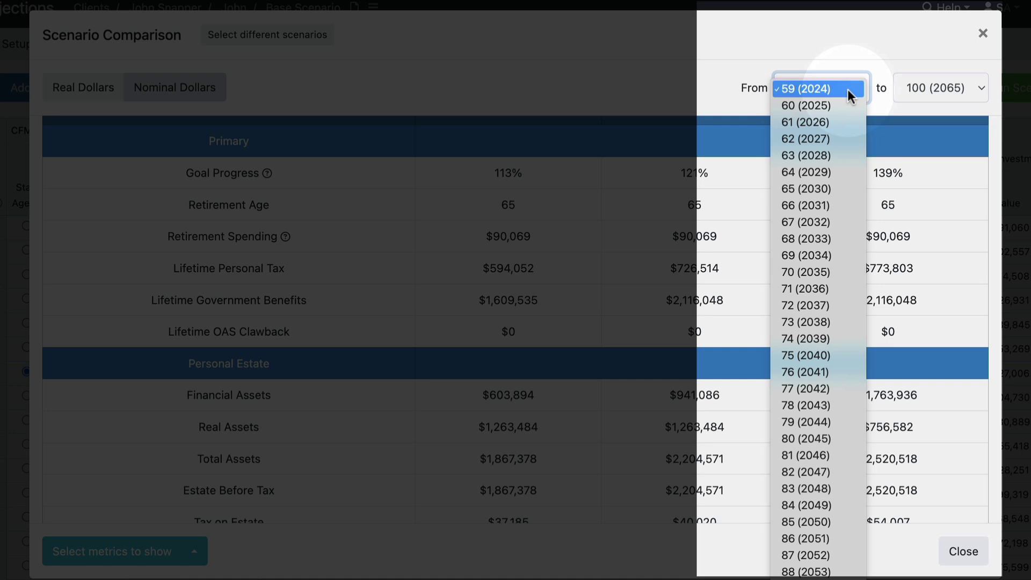
{"action": "left_click", "coordinate": [861, 91]}
{"action": "left_click", "coordinate": [978, 91]}
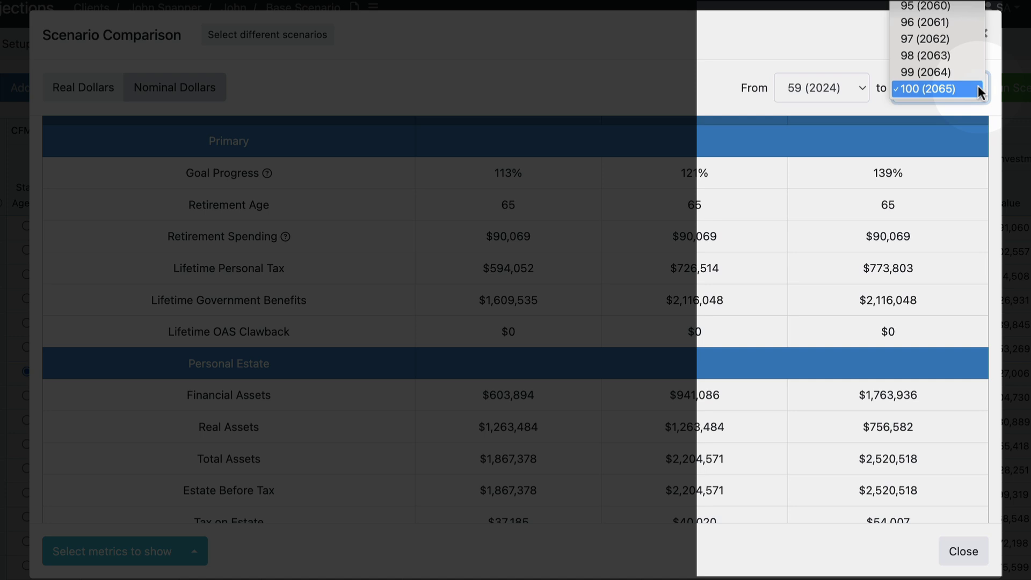
{"action": "left_click", "coordinate": [978, 91]}
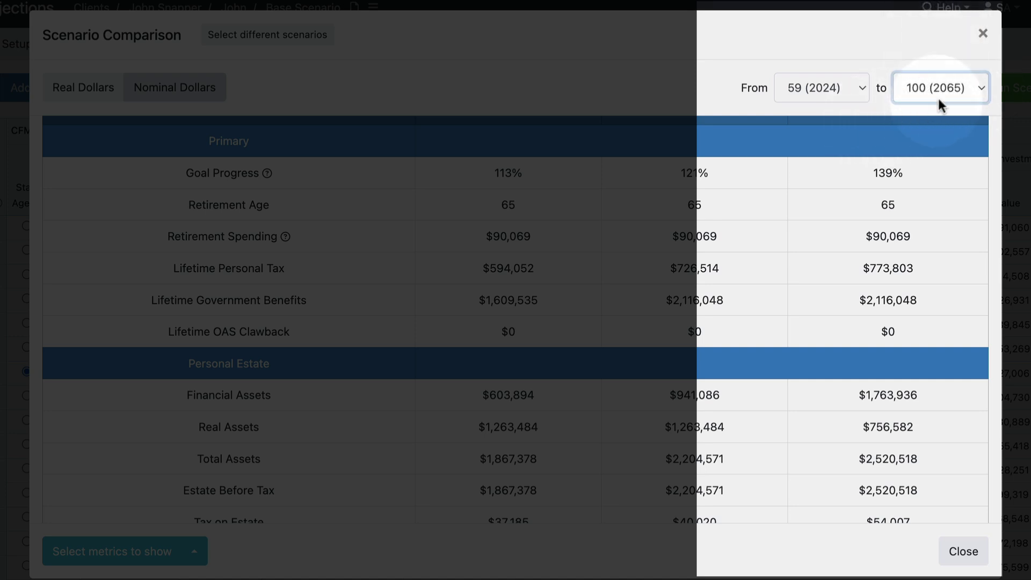
{"action": "left_click", "coordinate": [979, 88]}
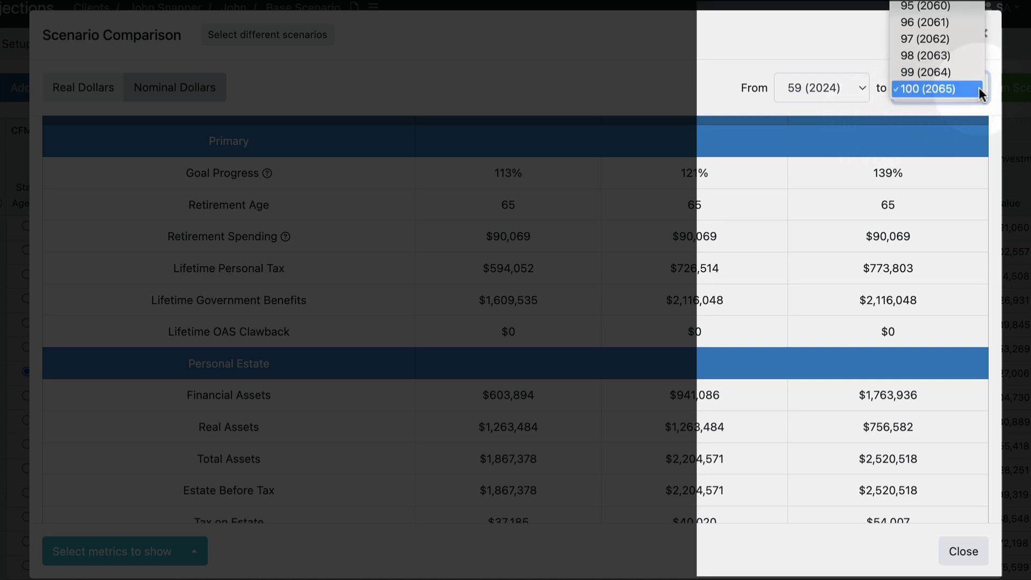
{"action": "scroll", "coordinate": [959, 89], "scroll_direction": "up", "scroll_amount": 5}
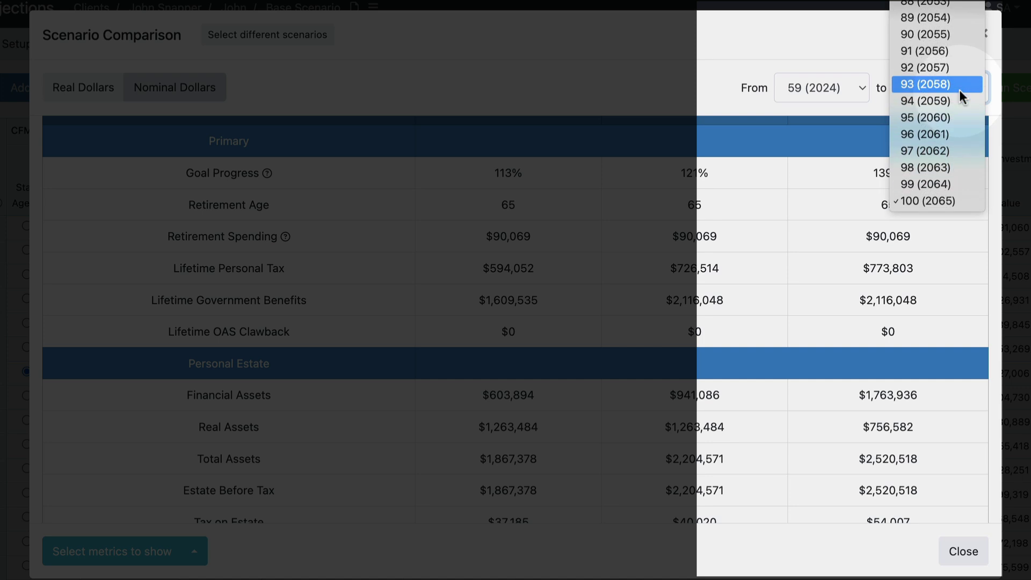
{"action": "left_click", "coordinate": [937, 65]}
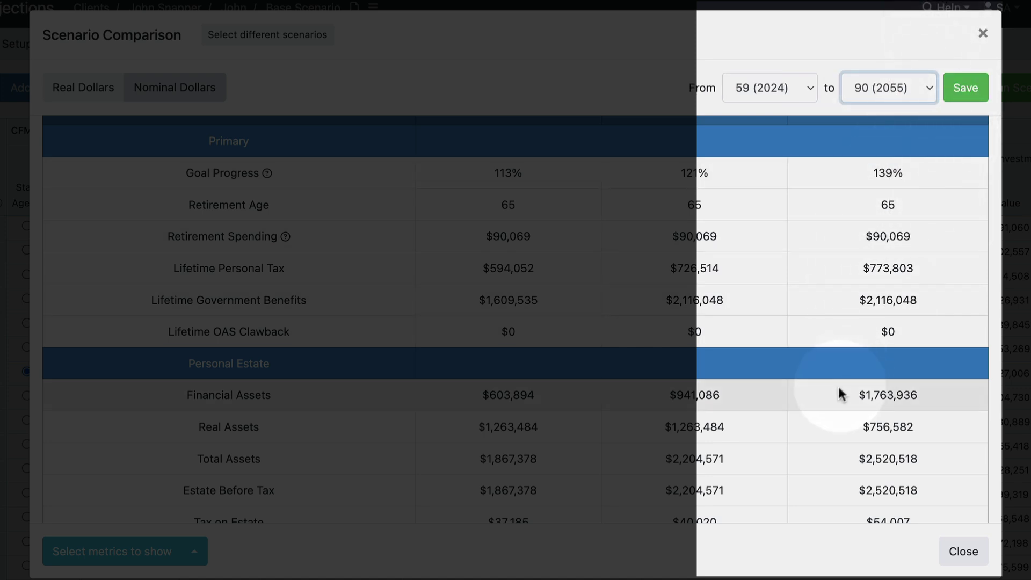
{"action": "left_click", "coordinate": [964, 93]}
{"action": "scroll", "coordinate": [838, 376], "scroll_direction": "down", "scroll_amount": 3}
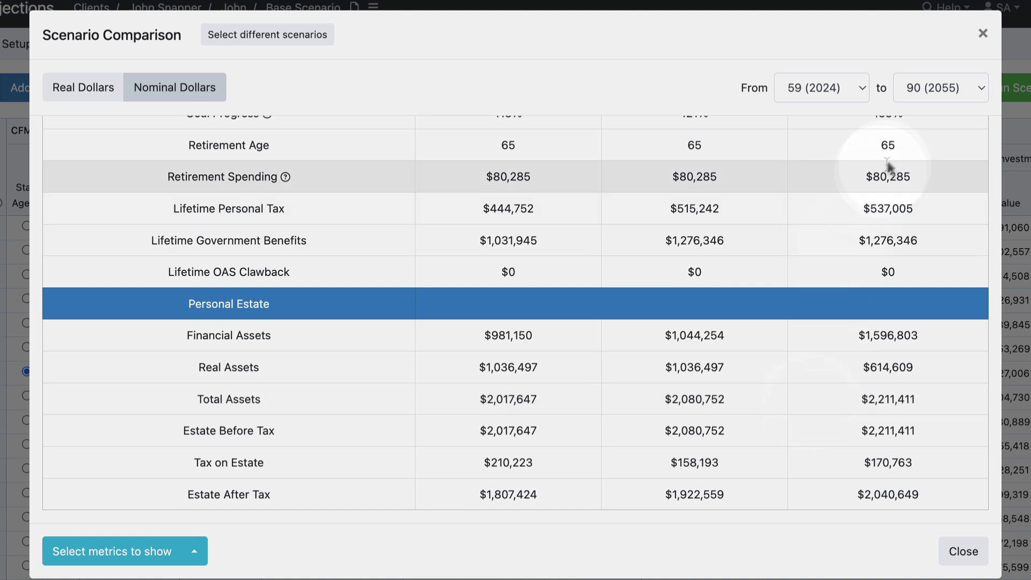
Step: Change the ending age to 80 (2045) and save the new range
{"action": "left_click", "coordinate": [938, 88]}
{"action": "scroll", "coordinate": [942, 88], "scroll_direction": "up", "scroll_amount": 3}
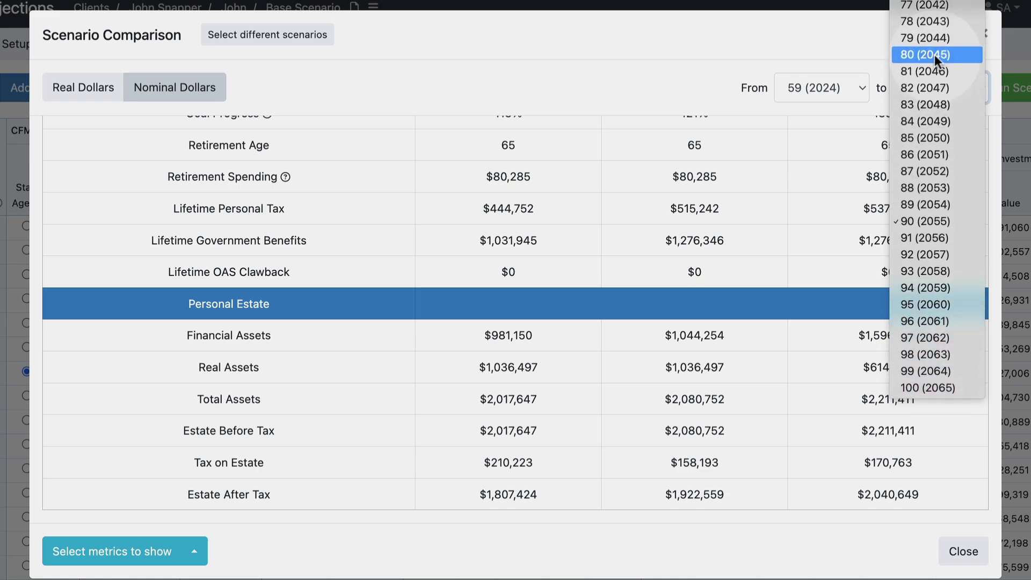
{"action": "left_click", "coordinate": [935, 54]}
{"action": "left_click", "coordinate": [970, 85]}
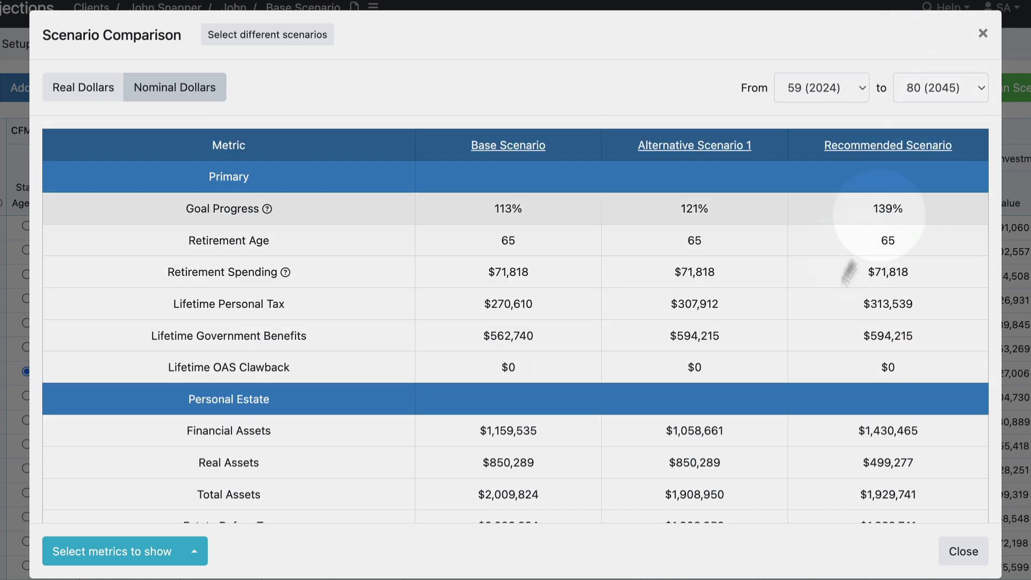
{"action": "scroll", "coordinate": [829, 314], "scroll_direction": "down", "scroll_amount": 3}
{"action": "scroll", "coordinate": [828, 314], "scroll_direction": "up", "scroll_amount": 3}
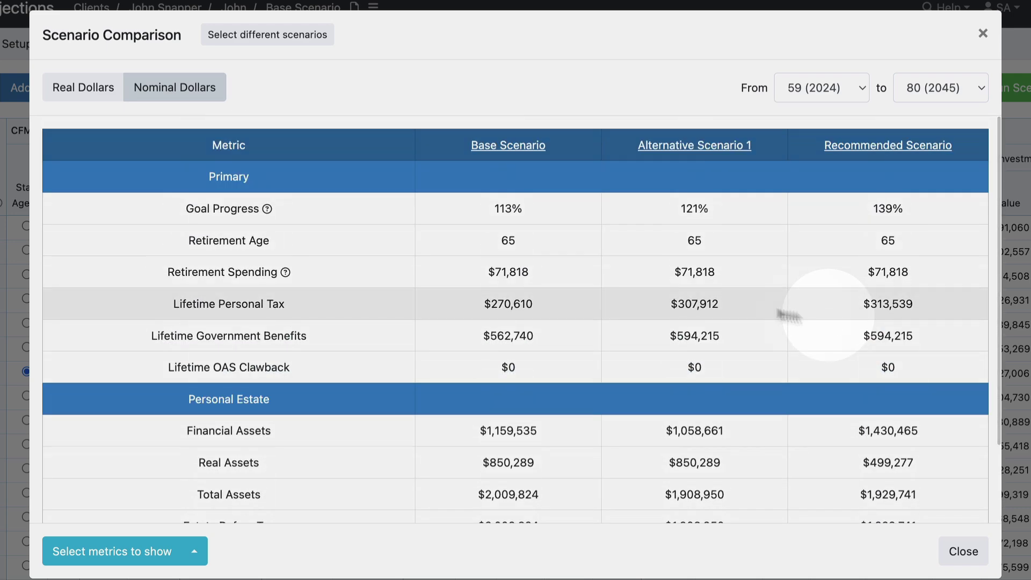
{"action": "left_click", "coordinate": [461, 105]}
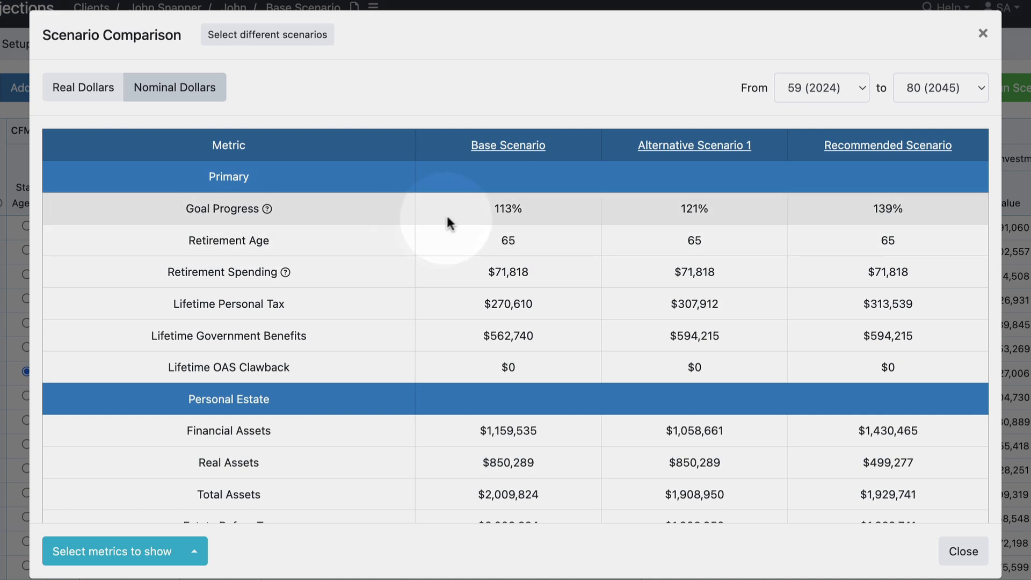
{"action": "left_click_drag", "start_coordinate": [920, 206], "coordinate": [847, 217]}
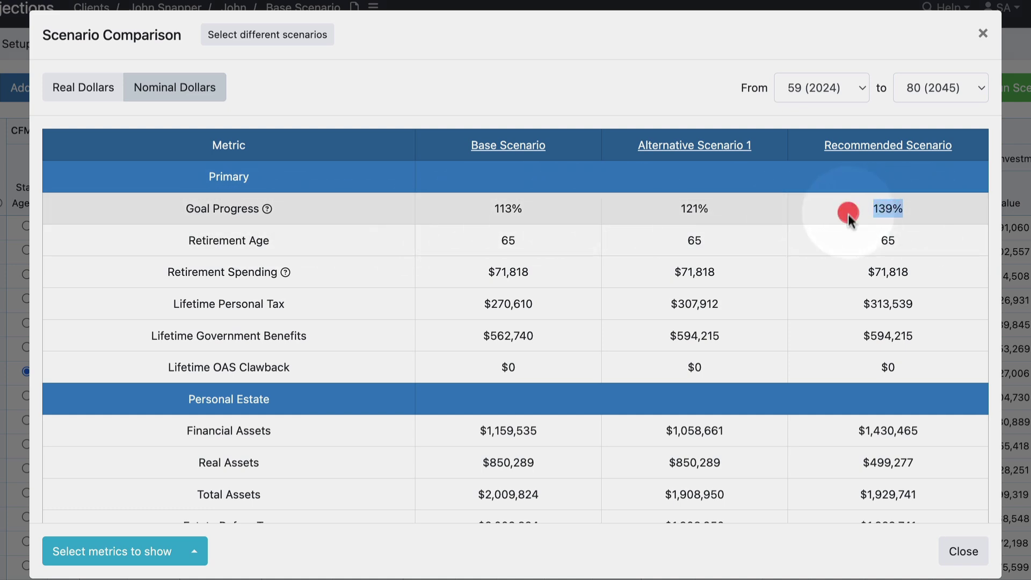
{"action": "left_click", "coordinate": [848, 214]}
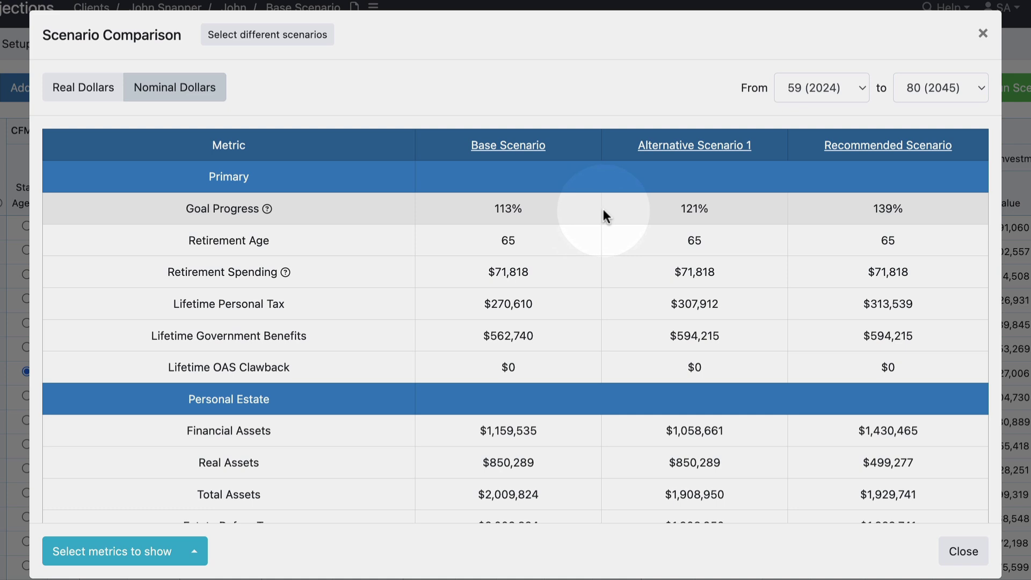
{"action": "scroll", "coordinate": [607, 205], "scroll_direction": "down", "scroll_amount": 2}
{"action": "left_click_drag", "start_coordinate": [921, 365], "coordinate": [856, 365]}
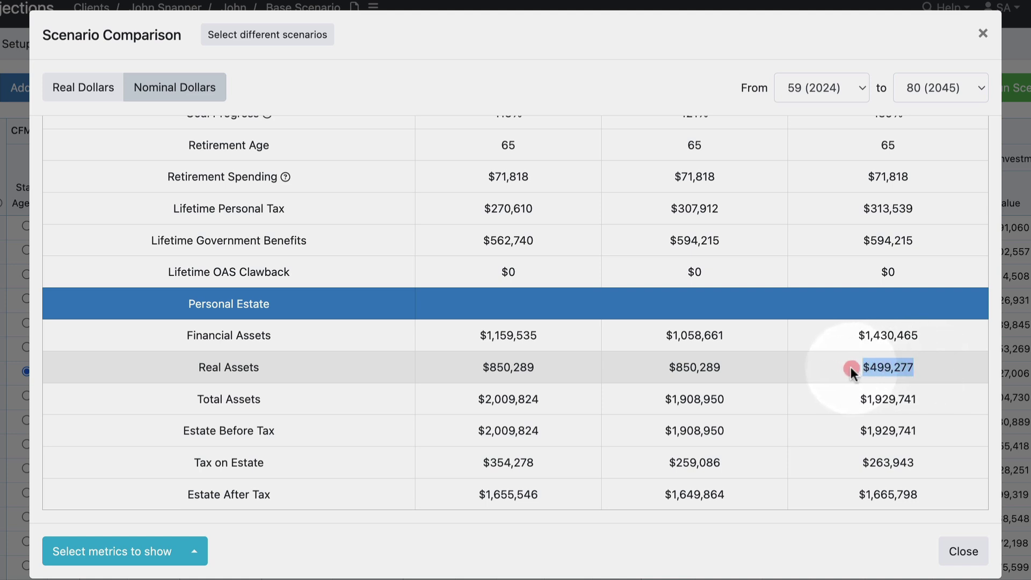
{"action": "left_click_drag", "start_coordinate": [720, 367], "coordinate": [668, 368]}
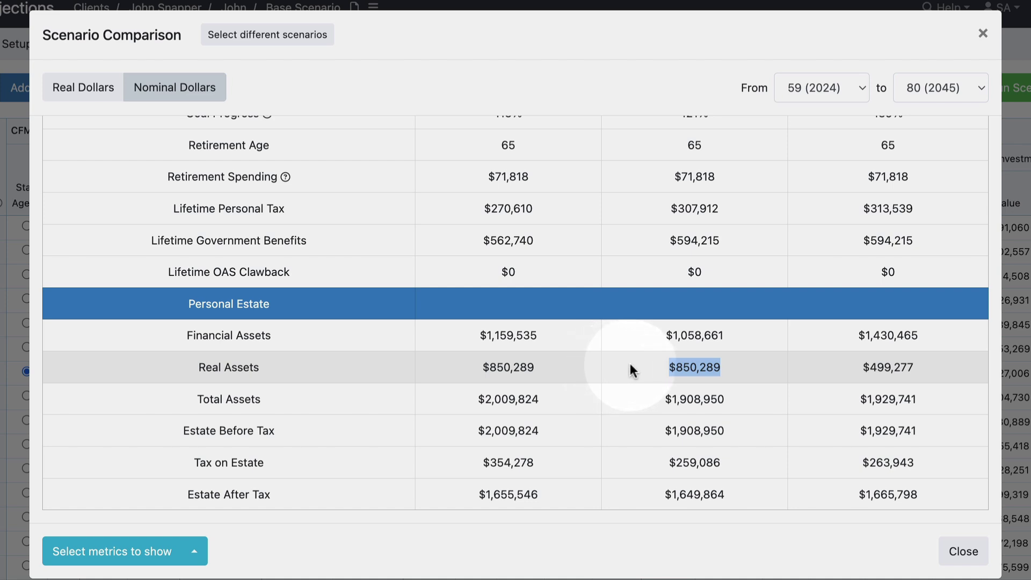
{"action": "left_click_drag", "start_coordinate": [932, 369], "coordinate": [839, 369]}
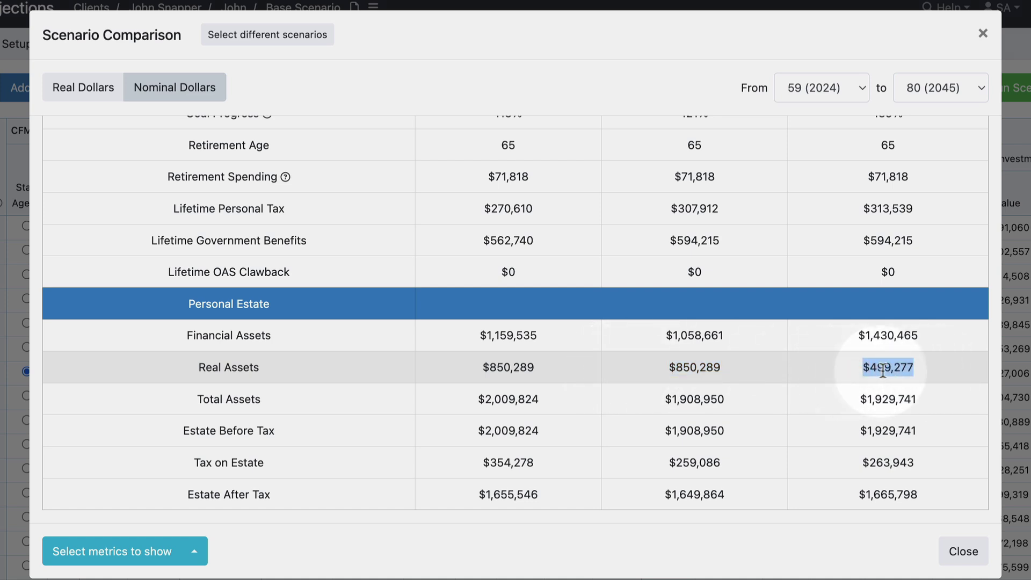
{"action": "left_click_drag", "start_coordinate": [926, 337], "coordinate": [855, 347]}
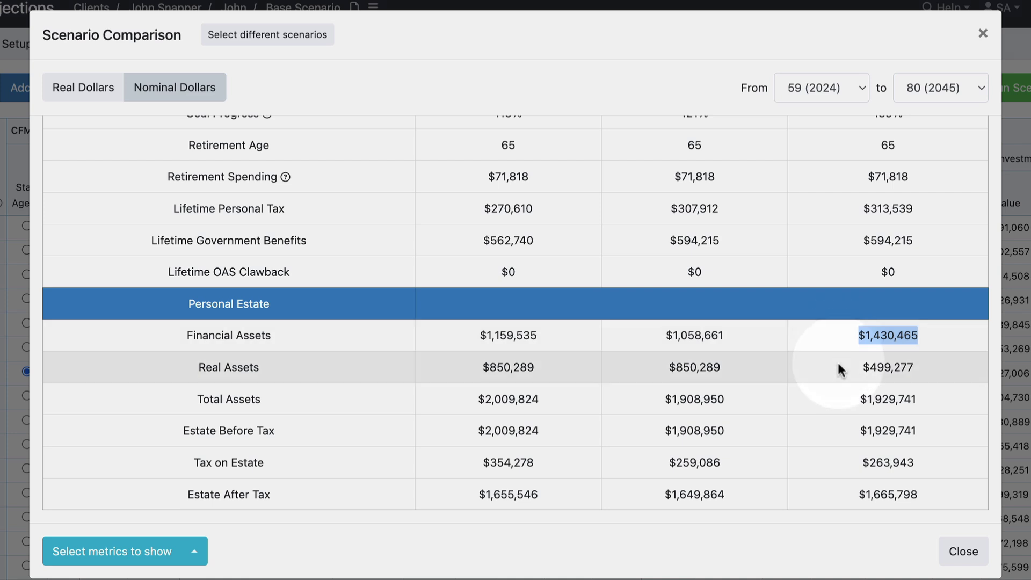
{"action": "scroll", "coordinate": [839, 387], "scroll_direction": "up", "scroll_amount": 1}
{"action": "scroll", "coordinate": [841, 389], "scroll_direction": "down", "scroll_amount": 1}
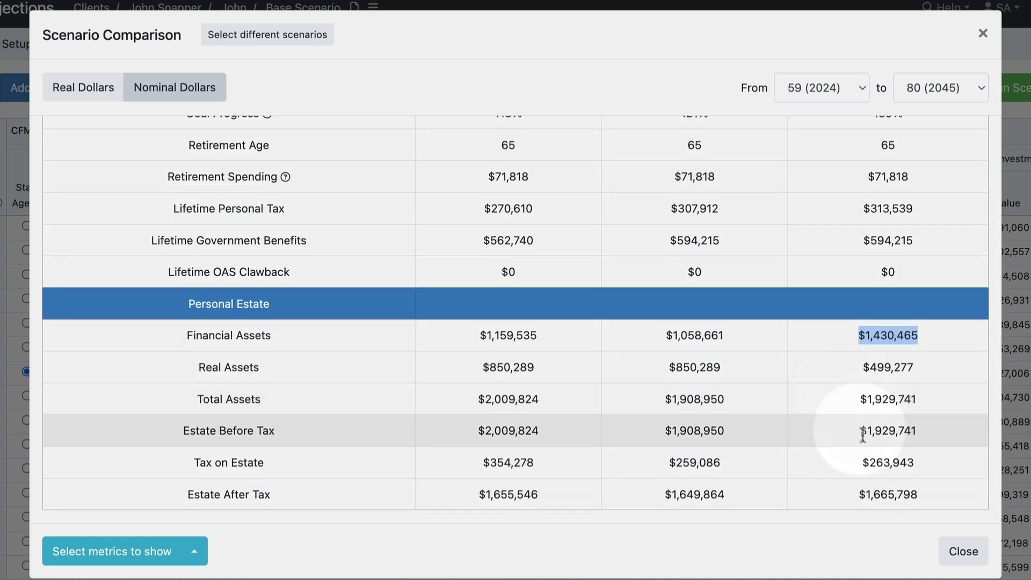
{"action": "left_click_drag", "start_coordinate": [932, 494], "coordinate": [848, 494]}
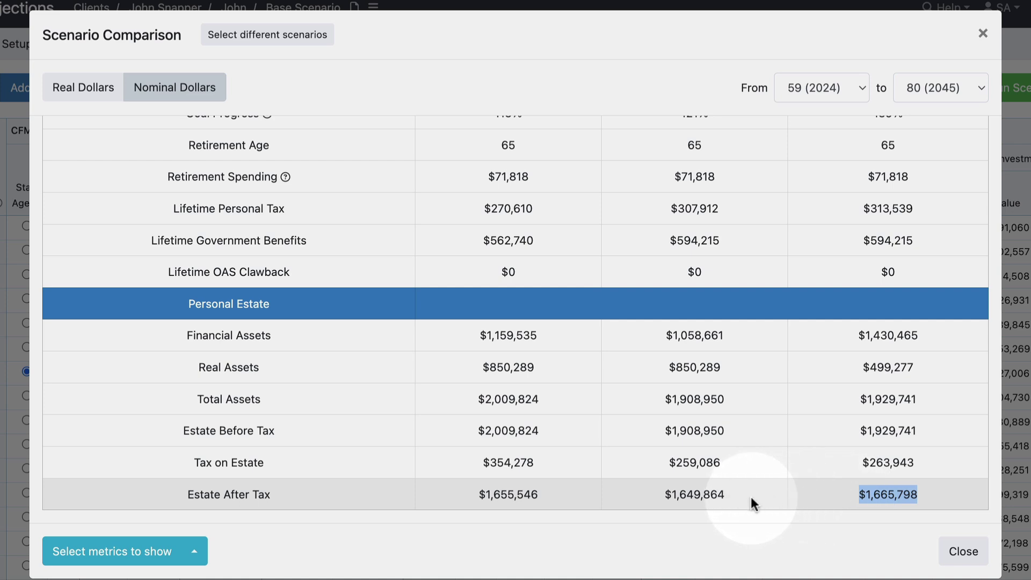
{"action": "scroll", "coordinate": [751, 498], "scroll_direction": "up", "scroll_amount": 3}
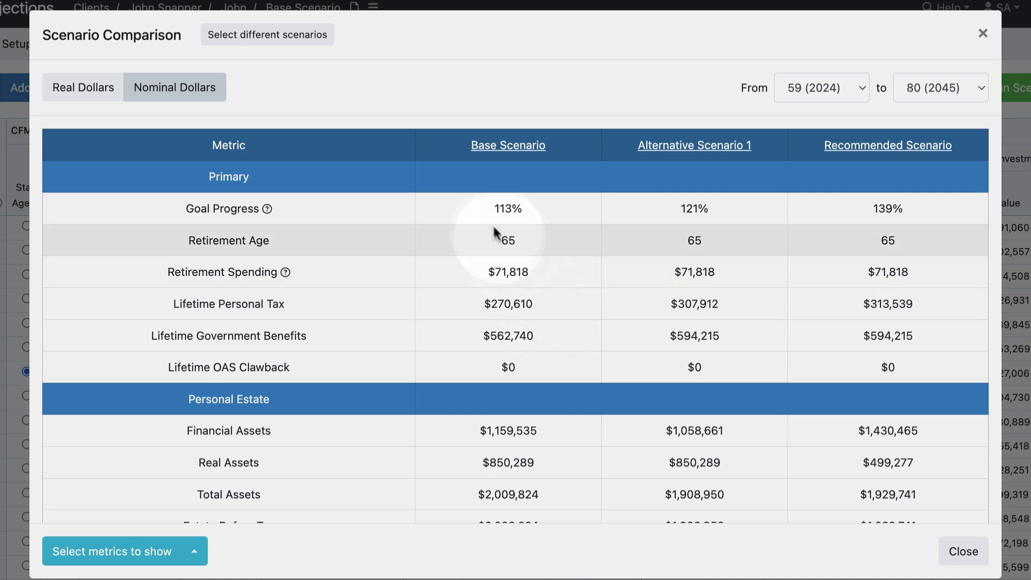
Step: Print the comparison page to a one-page PDF using Save as PDF
{"action": "right_click", "coordinate": [458, 106]}
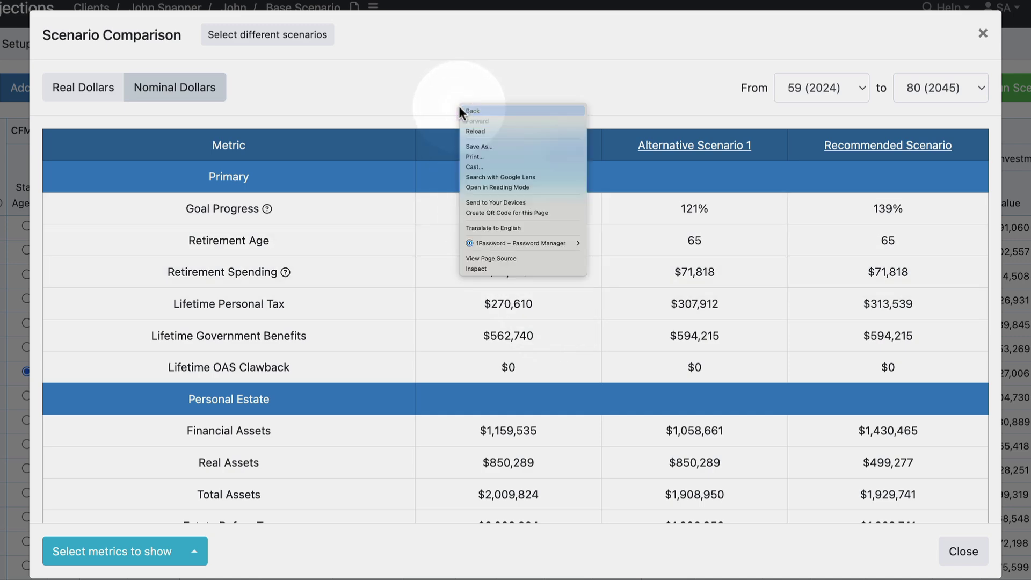
{"action": "left_click", "coordinate": [476, 157]}
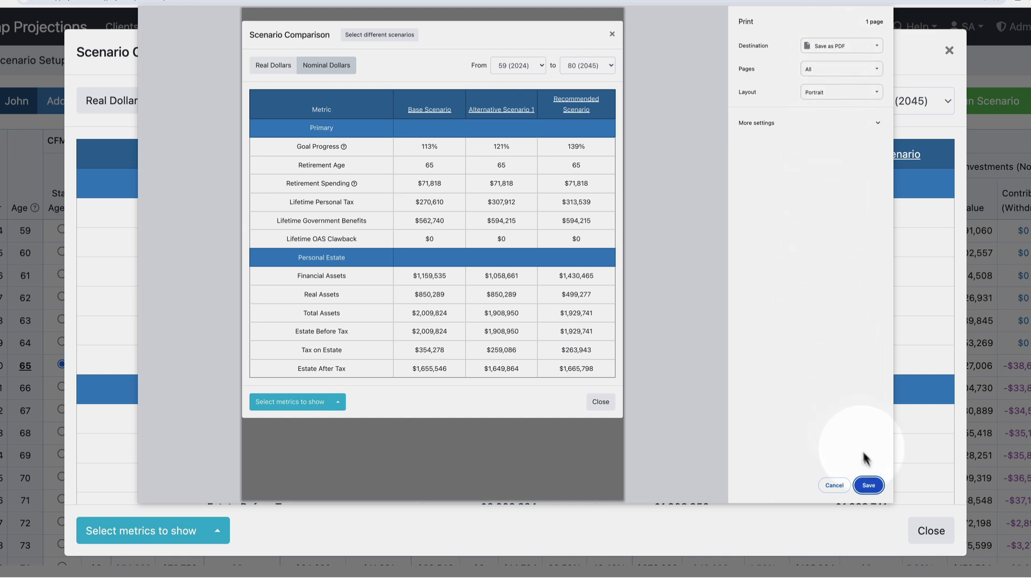
{"action": "left_click", "coordinate": [868, 485]}
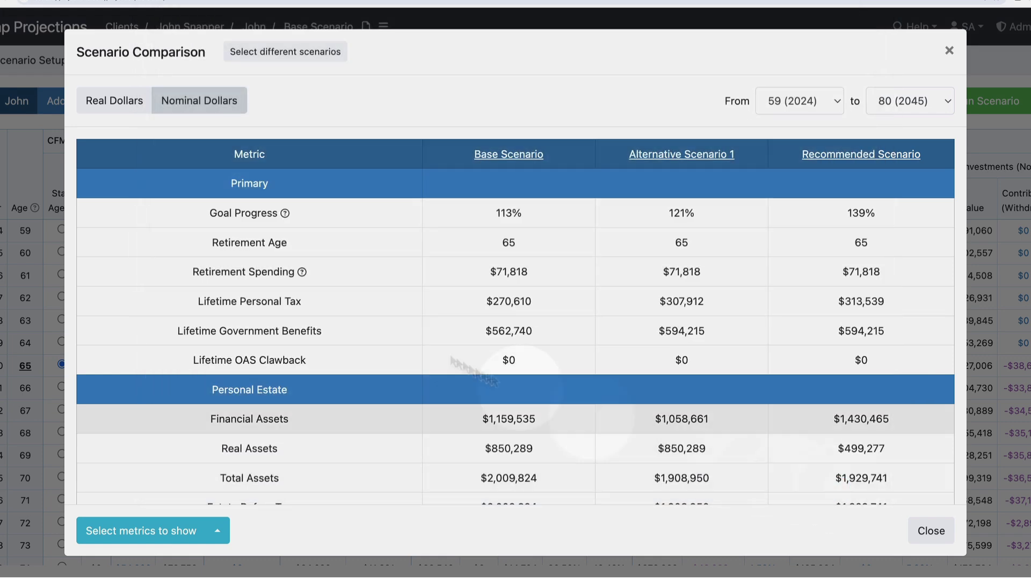
Step: Select the comparison table text from Metric to Estate After Tax and copy it
{"action": "left_click_drag", "start_coordinate": [227, 154], "coordinate": [865, 472]}
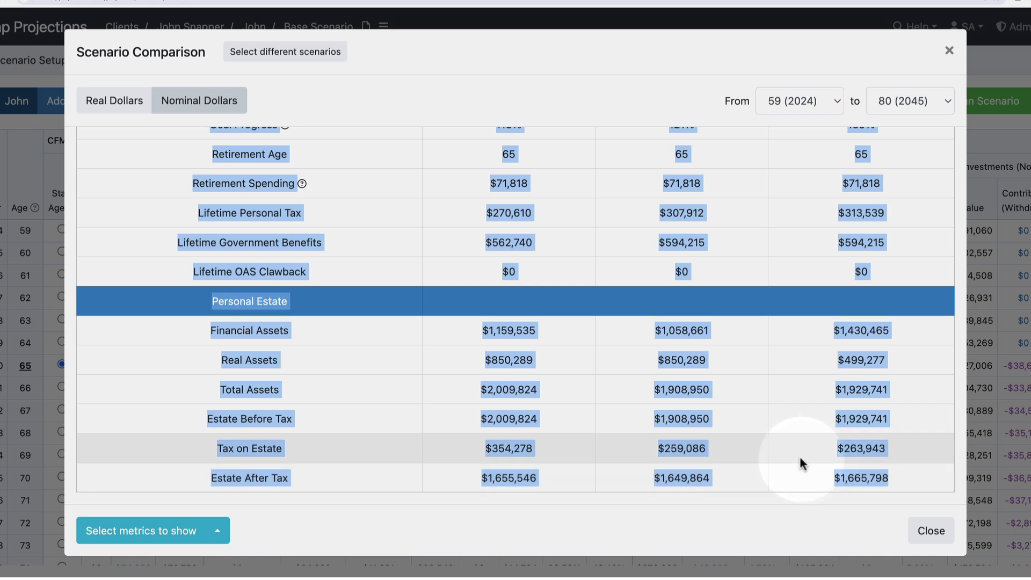
{"action": "right_click", "coordinate": [759, 415]}
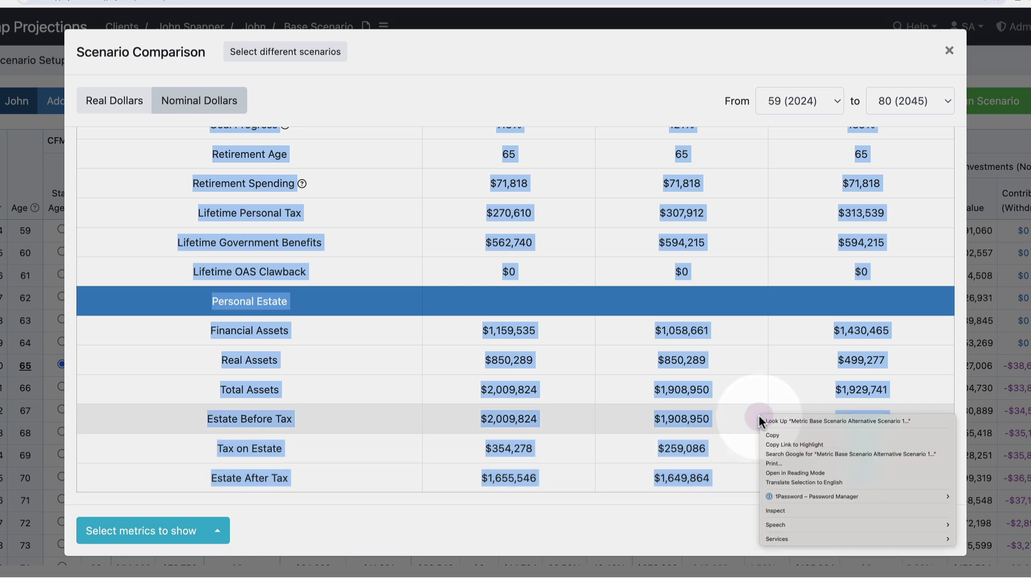
{"action": "left_click", "coordinate": [782, 434]}
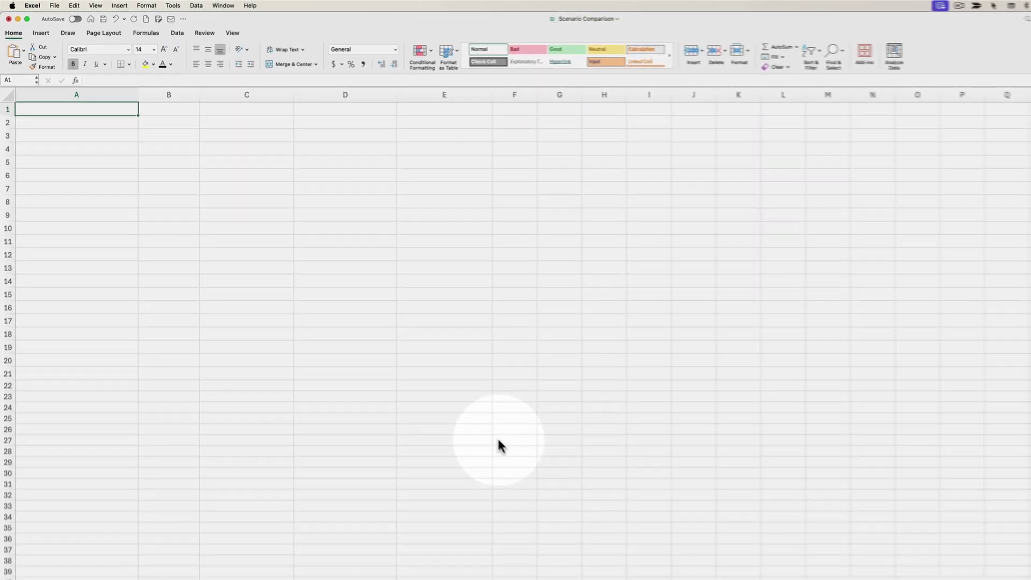
Step: Paste the table into A1 and remove the hyperlinks from the scenario headers
{"action": "key", "text": "super+v"}
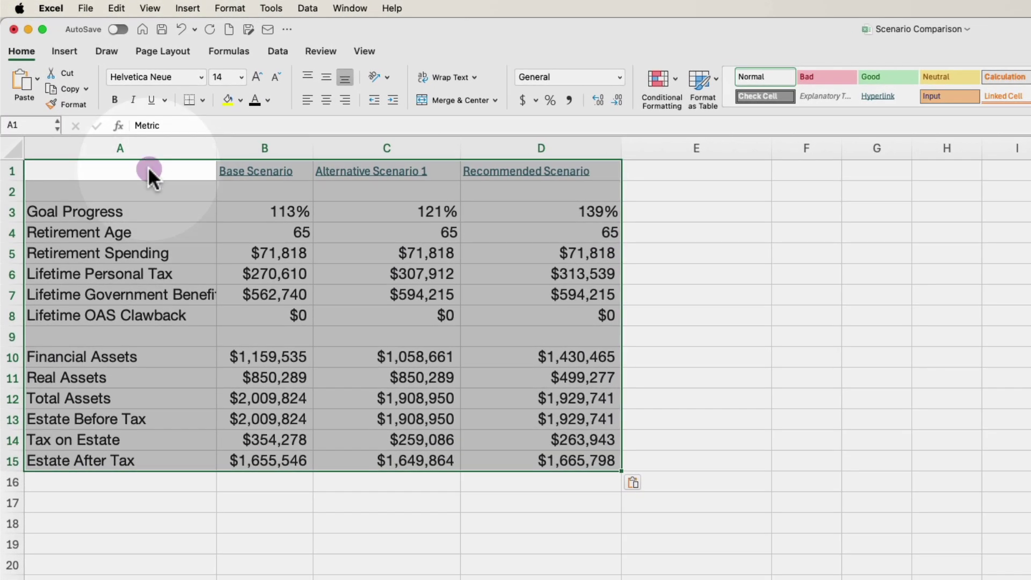
{"action": "right_click", "coordinate": [147, 166]}
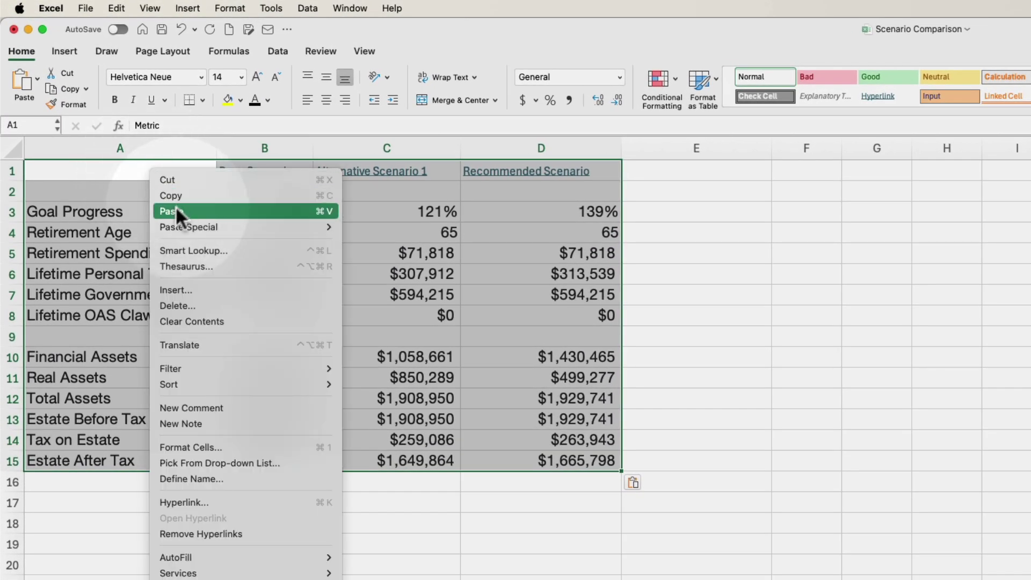
{"action": "left_click", "coordinate": [105, 208]}
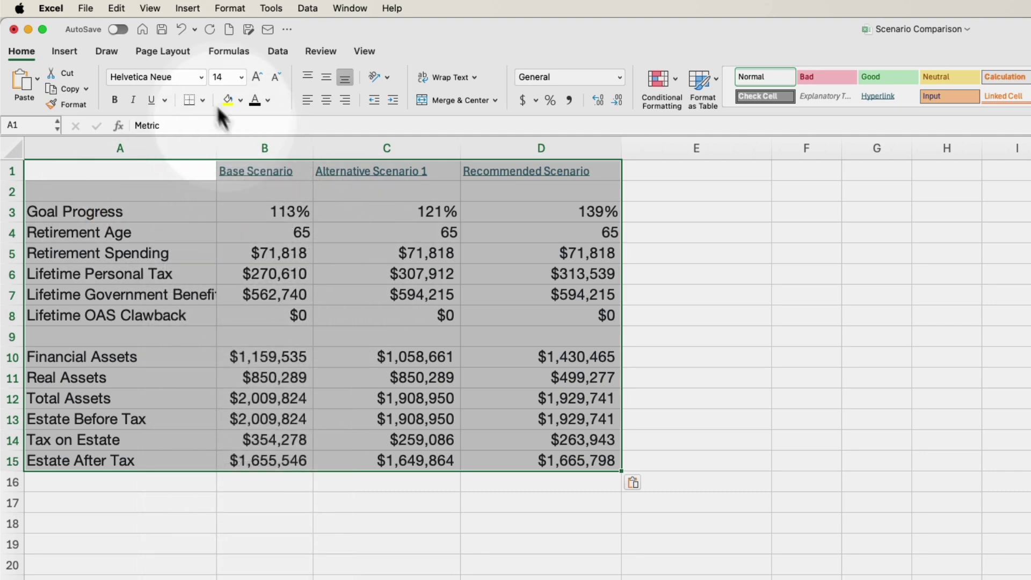
{"action": "left_click", "coordinate": [599, 206]}
{"action": "left_click_drag", "start_coordinate": [656, 170], "coordinate": [249, 166]}
{"action": "right_click", "coordinate": [489, 175]}
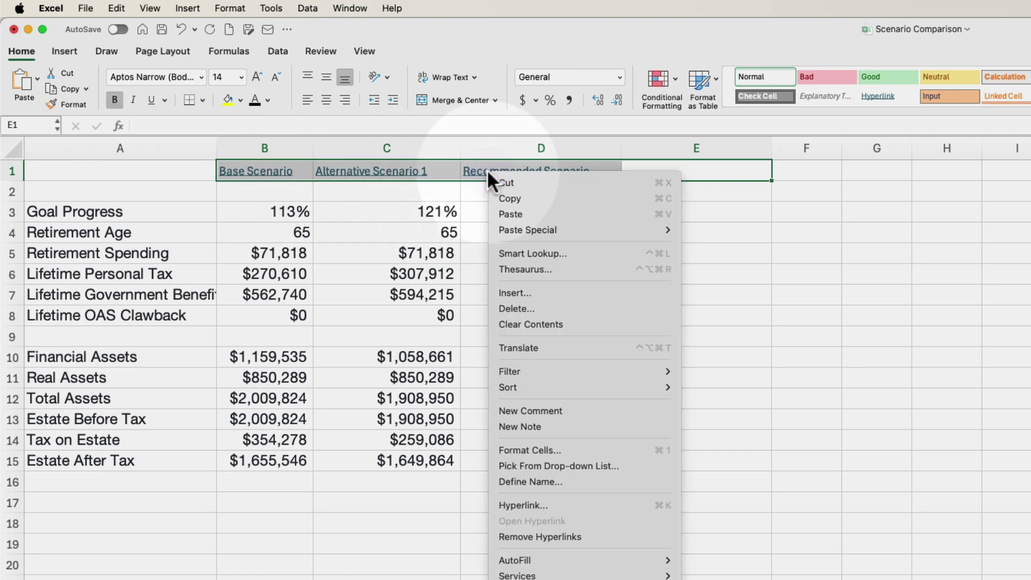
{"action": "left_click", "coordinate": [543, 534]}
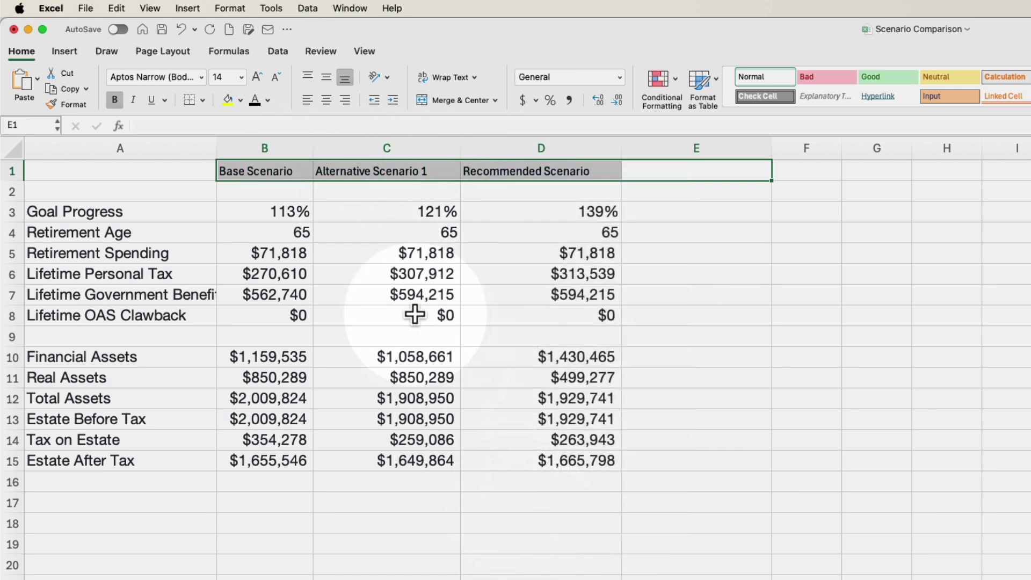
{"action": "left_click", "coordinate": [263, 253]}
Step: Format the whole table A1:D16 in Calibri 14 with a visible font colour
{"action": "left_click_drag", "start_coordinate": [208, 218], "coordinate": [121, 171]}
{"action": "left_click_drag", "start_coordinate": [352, 306], "coordinate": [594, 481]}
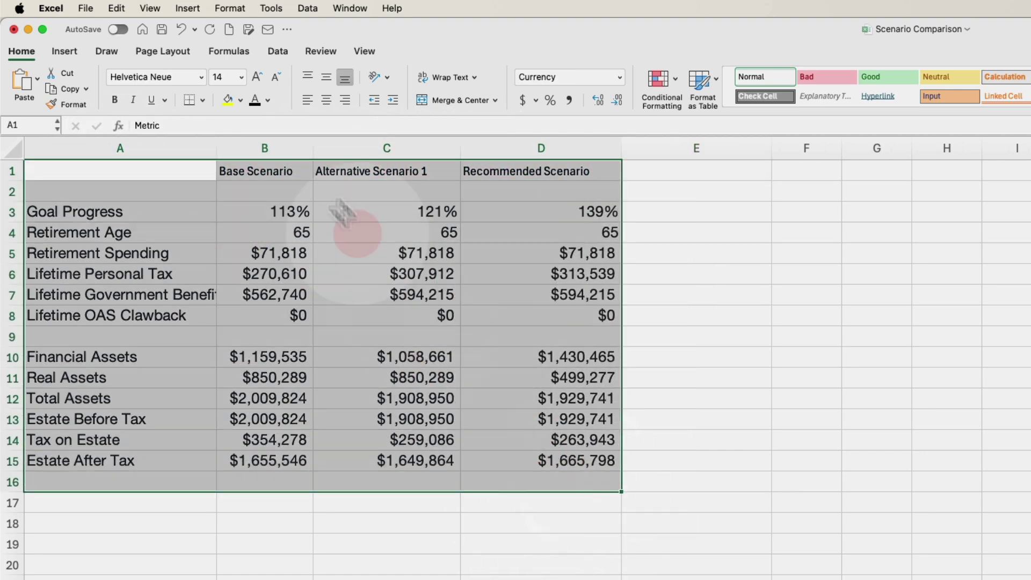
{"action": "left_click", "coordinate": [201, 78]}
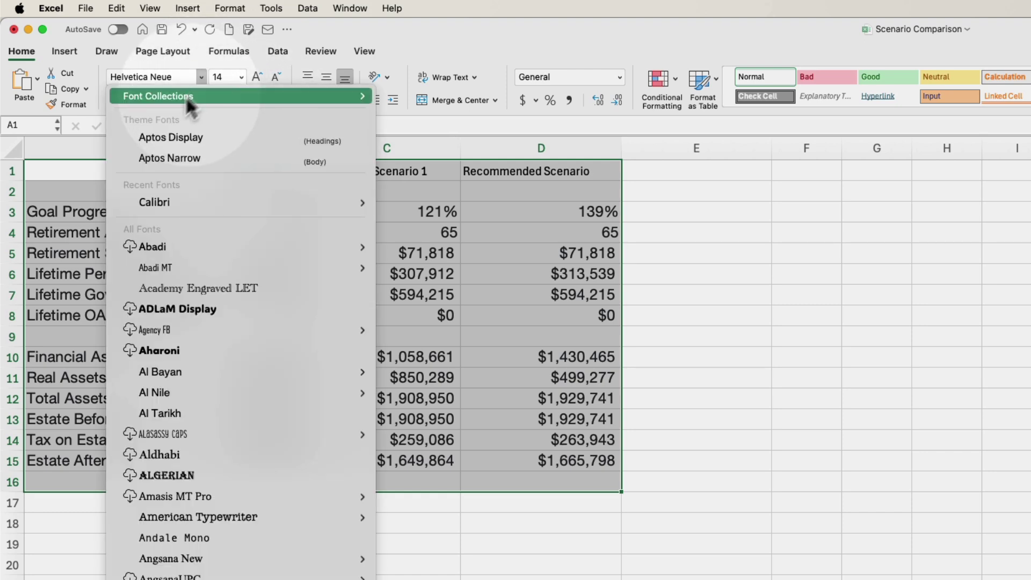
{"action": "left_click", "coordinate": [171, 202]}
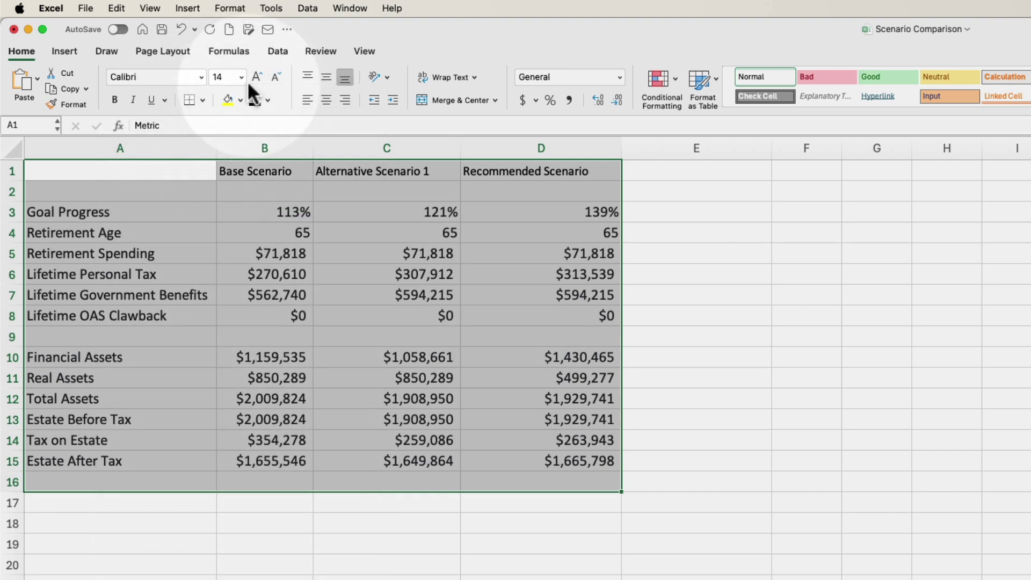
{"action": "left_click", "coordinate": [228, 77]}
{"action": "key", "text": "Return"}
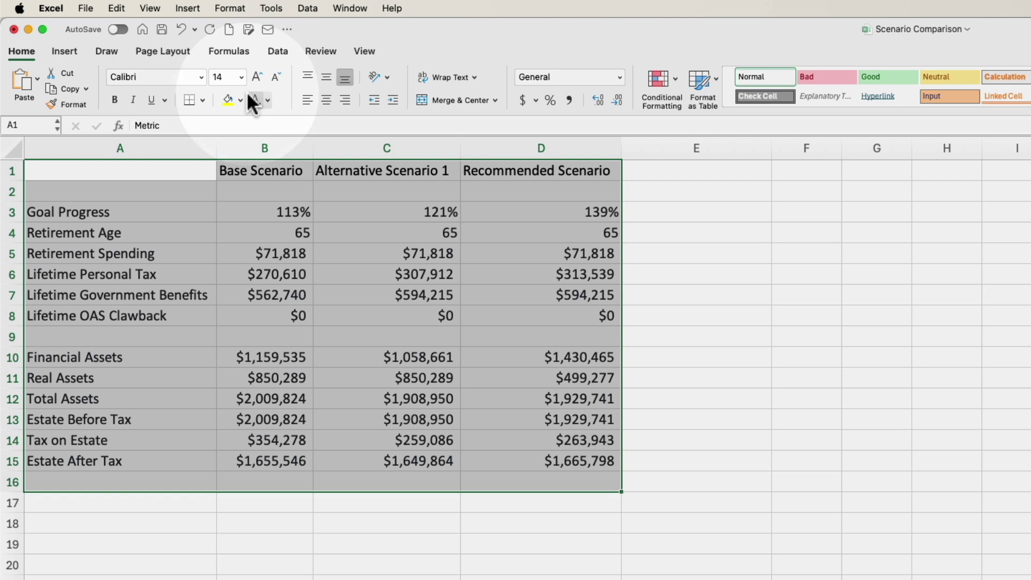
{"action": "left_click", "coordinate": [254, 101]}
{"action": "left_click", "coordinate": [231, 230]}
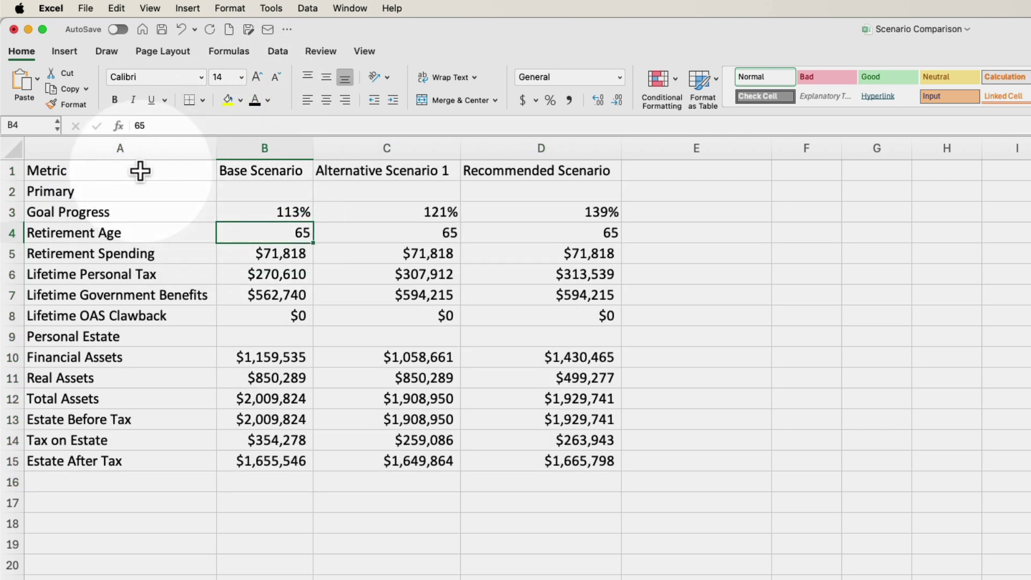
Step: Bold header rows 1–2 and the Personal Estate label, and autofit columns A–D
{"action": "left_click_drag", "start_coordinate": [138, 168], "coordinate": [497, 188]}
{"action": "key", "text": "super+b"}
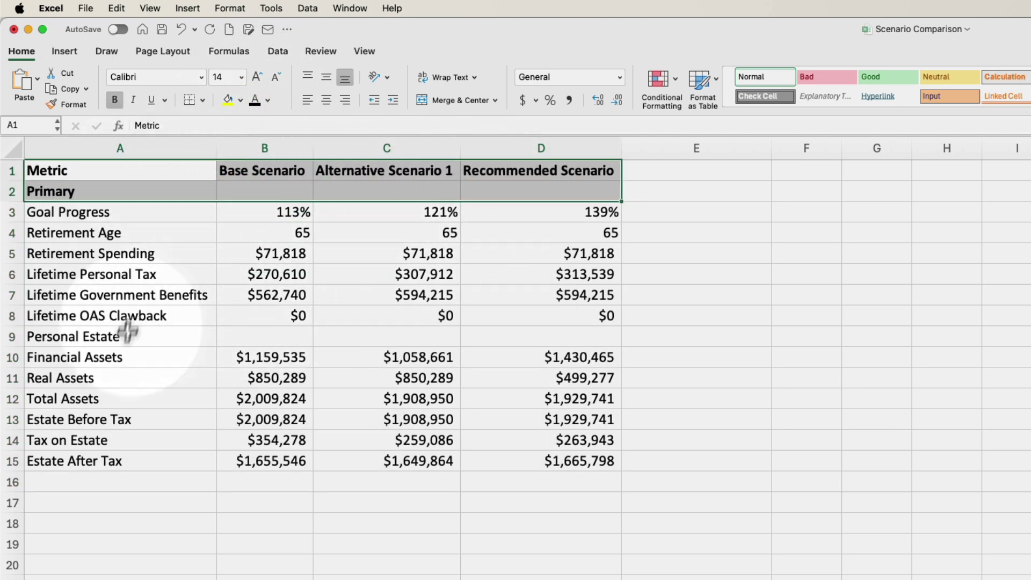
{"action": "left_click", "coordinate": [127, 339]}
{"action": "key", "text": "super+b"}
{"action": "left_click_drag", "start_coordinate": [119, 149], "coordinate": [460, 144]}
{"action": "double_click", "coordinate": [460, 144]}
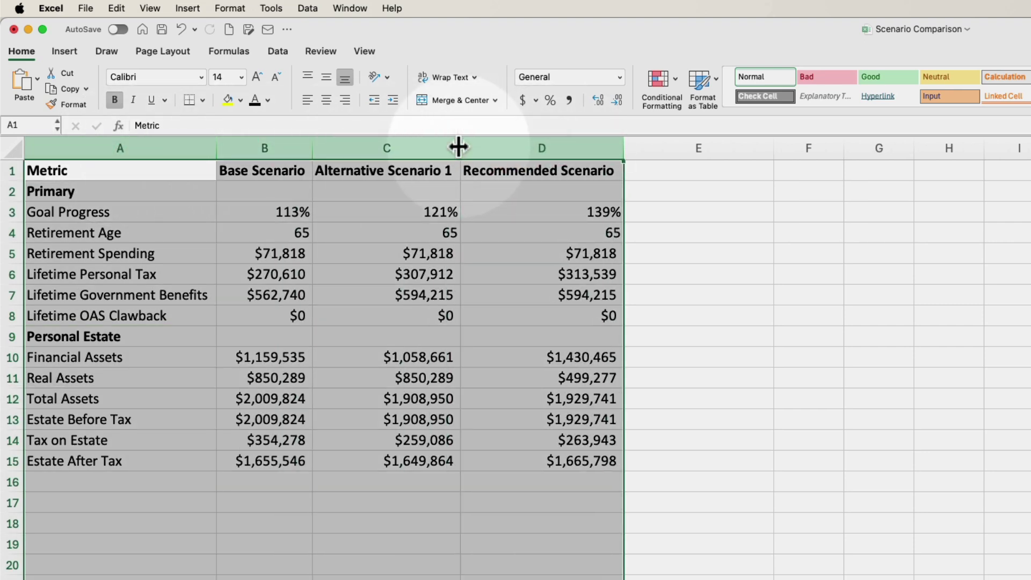
{"action": "left_click", "coordinate": [547, 425]}
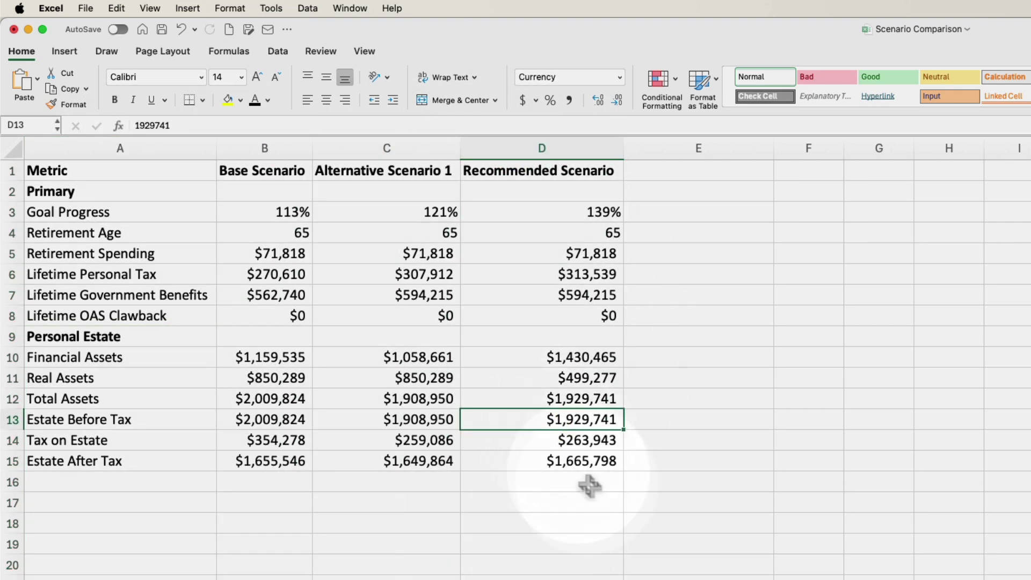
Step: Clear the table text selection and scroll back to the top of the comparison
{"action": "left_click", "coordinate": [403, 502]}
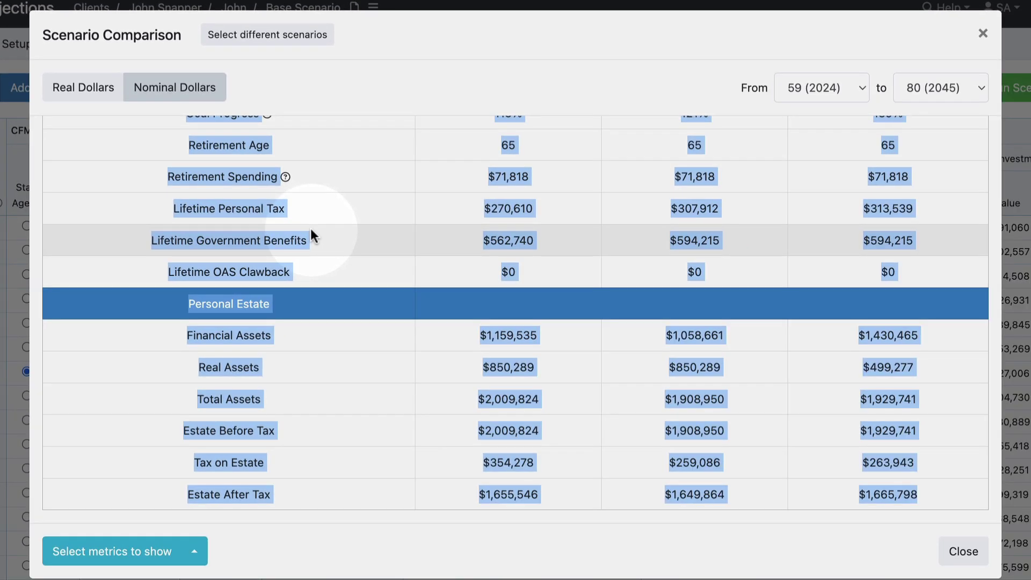
{"action": "left_click", "coordinate": [341, 246]}
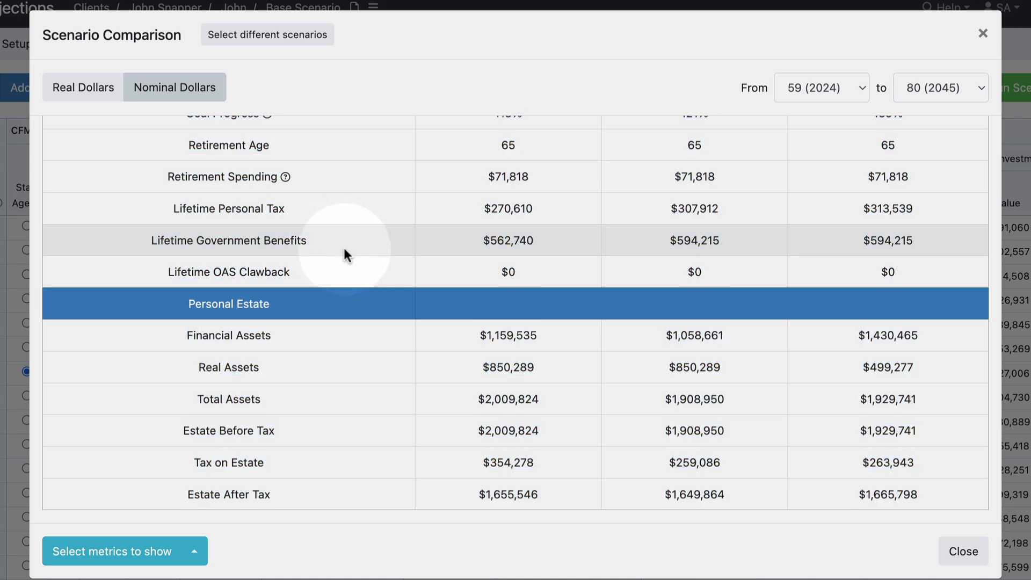
{"action": "scroll", "coordinate": [344, 247], "scroll_direction": "up", "scroll_amount": 3}
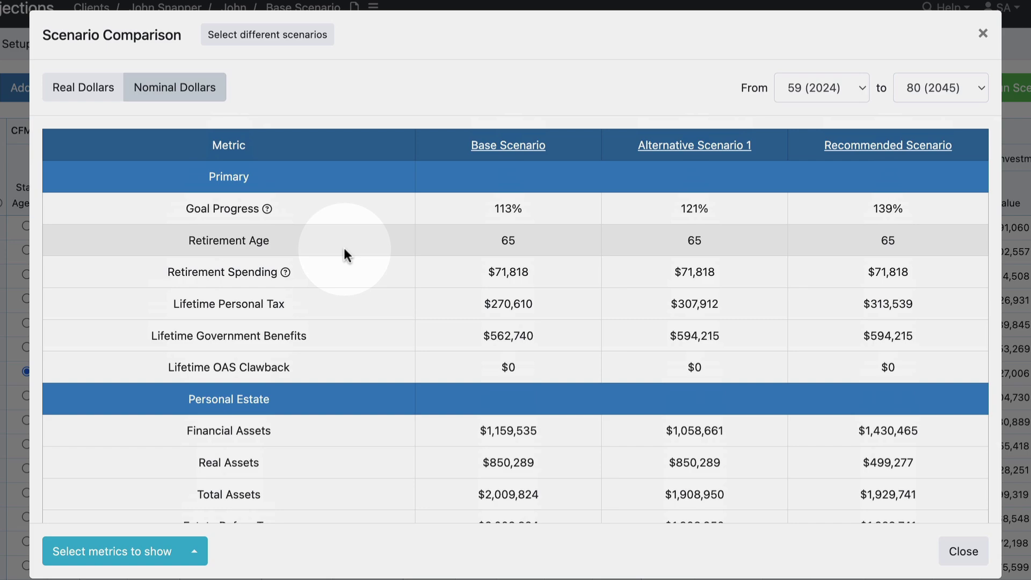
Step: Close the Scenario Comparison window and bring up the Help menu in the top bar
{"action": "left_click", "coordinate": [981, 34]}
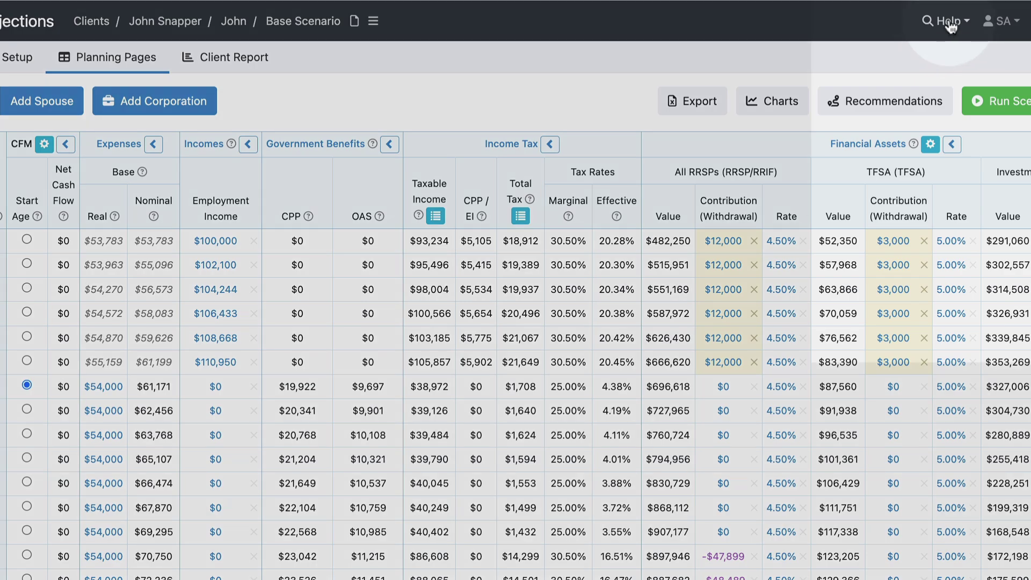
{"action": "left_click", "coordinate": [949, 21]}
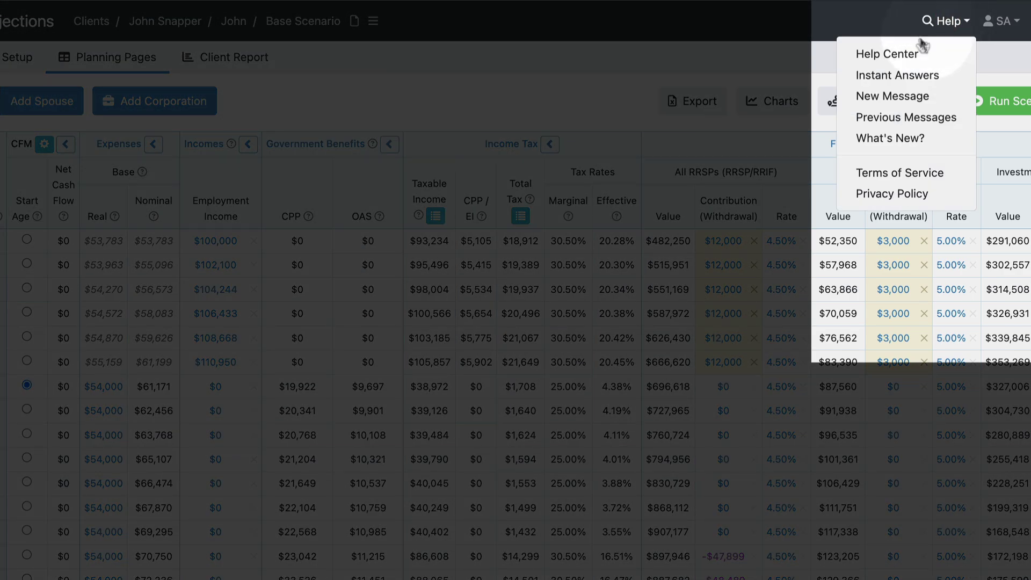